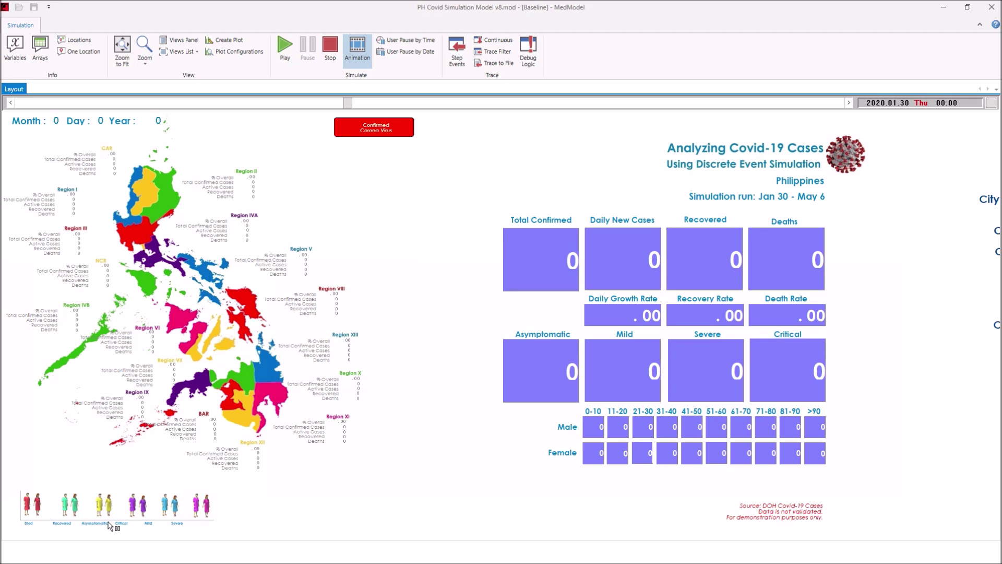
# Examine the patient status legend and the regional case statistics across the Philippine map, from CAR down to Region XII
pyautogui.hotkey('ctrl', '1')
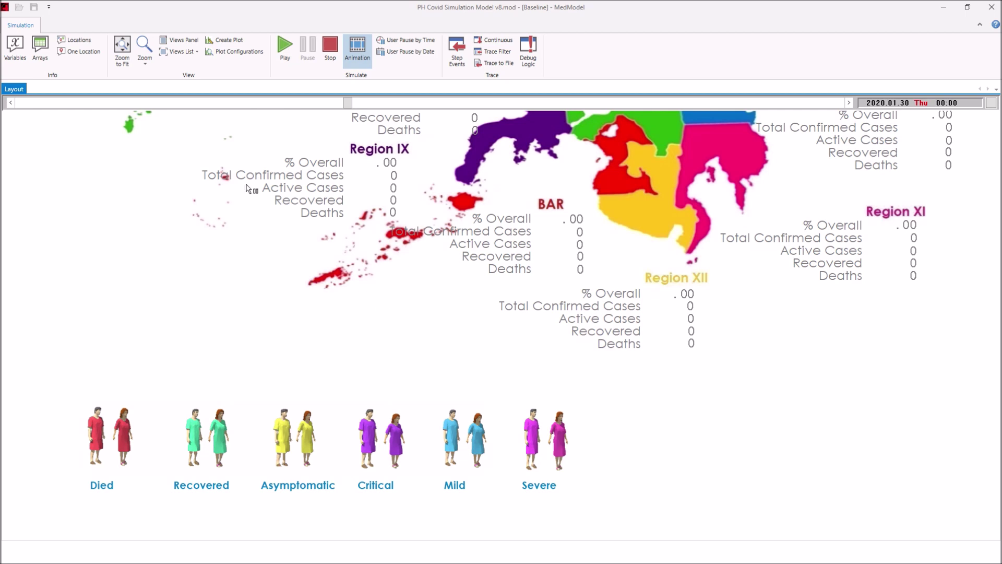
pyautogui.click(124, 49)
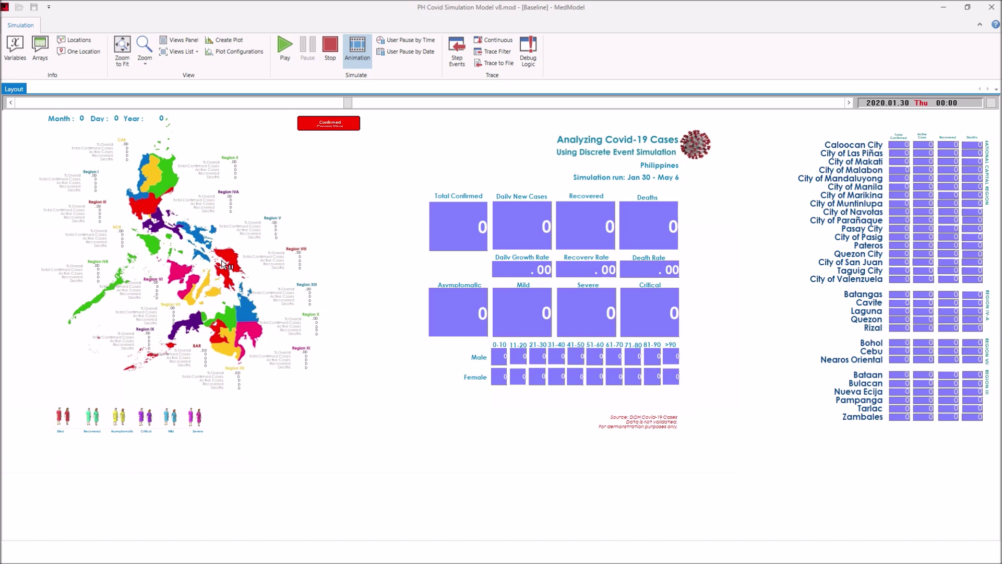
pyautogui.hotkey('ctrl', '1')
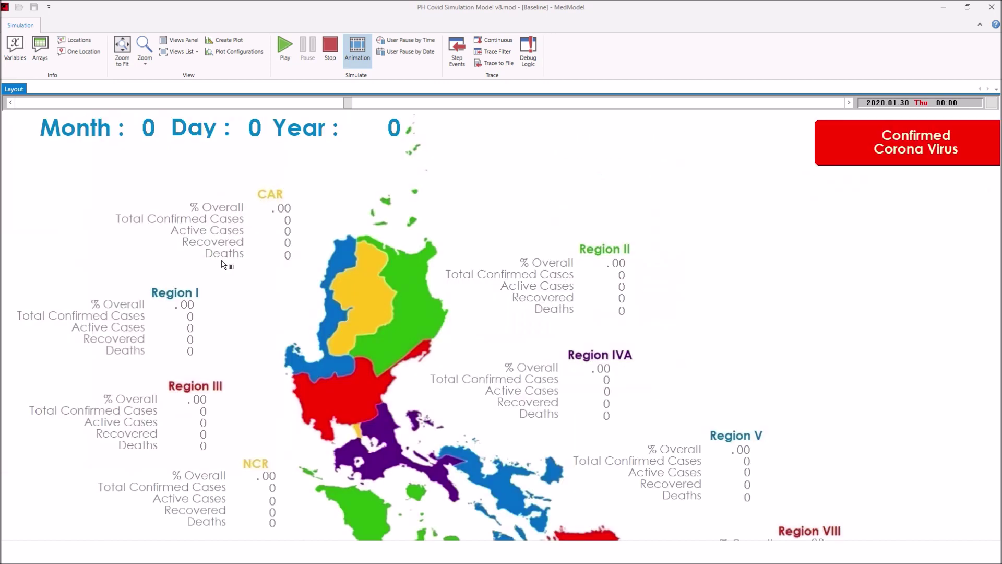
pyautogui.moveTo(313, 358); pyautogui.dragTo(381, 316)
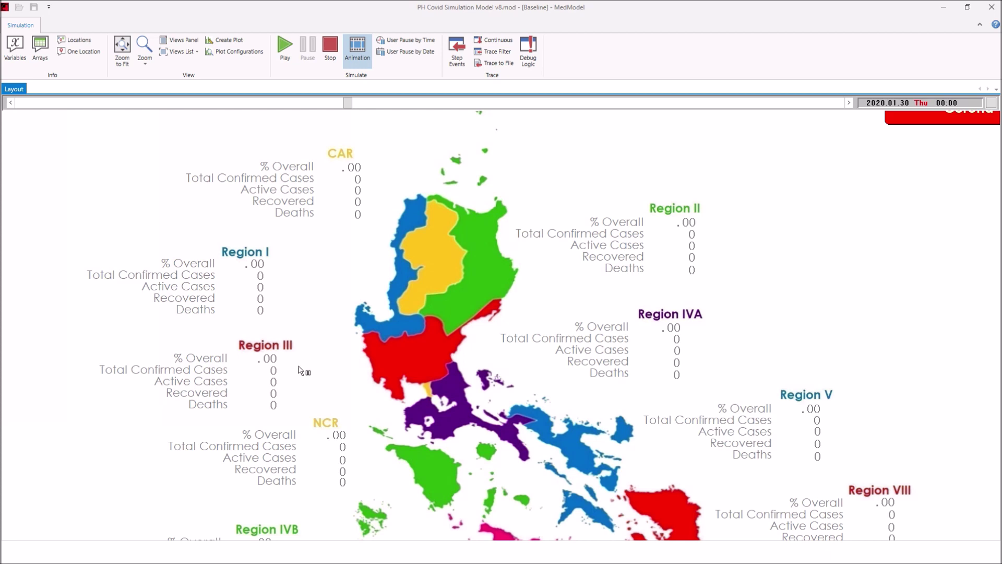
pyautogui.moveTo(319, 403); pyautogui.dragTo(325, 340)
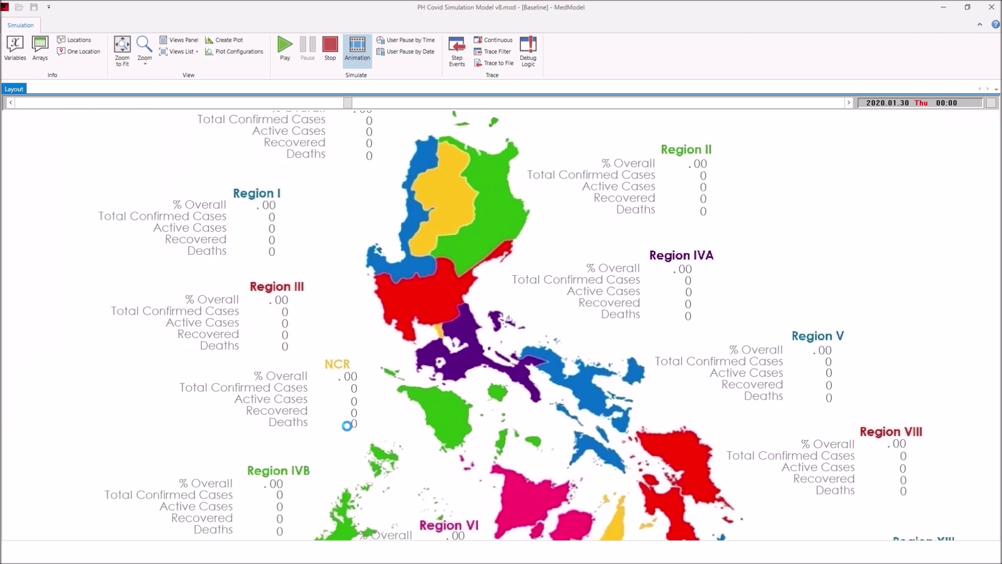
pyautogui.moveTo(350, 427); pyautogui.dragTo(350, 350)
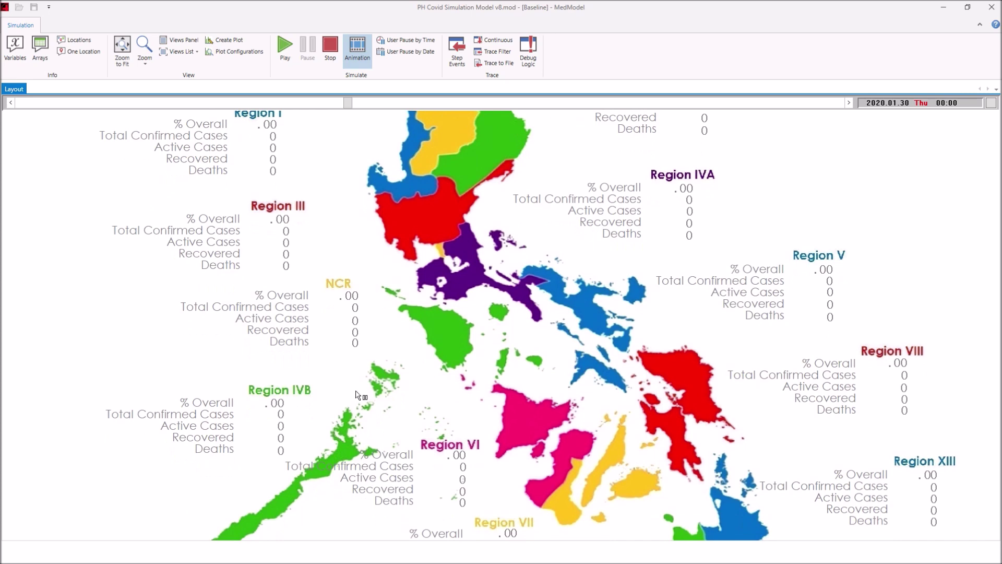
pyautogui.moveTo(387, 468); pyautogui.dragTo(376, 381)
pyautogui.moveTo(400, 481); pyautogui.dragTo(387, 391)
pyautogui.moveTo(410, 481); pyautogui.dragTo(401, 394)
pyautogui.moveTo(417, 474); pyautogui.dragTo(413, 426)
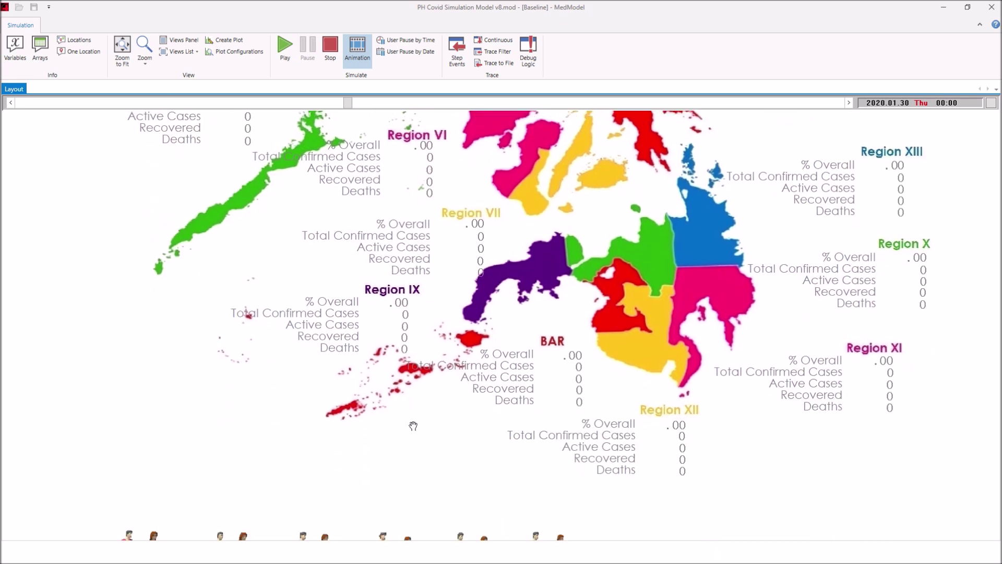
# Review the national dashboard and the city-level case table for the National Capital Region before running the model
pyautogui.hotkey('ctrl', '1')
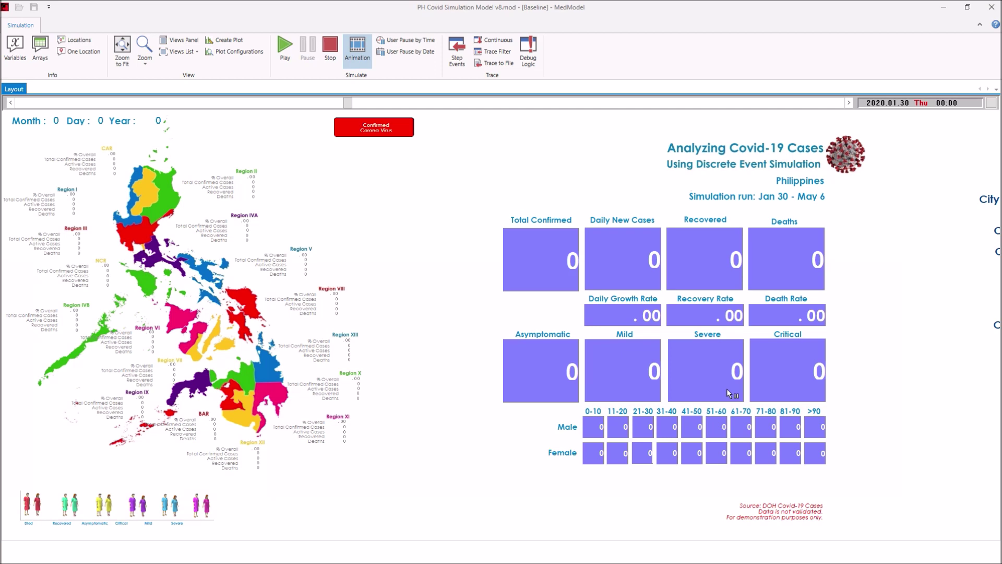
pyautogui.hotkey('ctrl', '2')
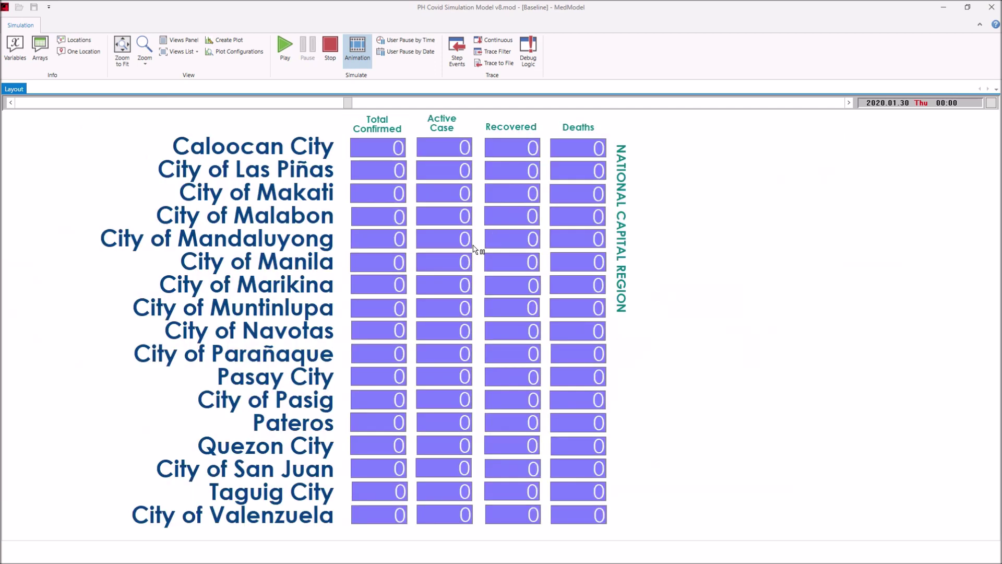
pyautogui.click(124, 62)
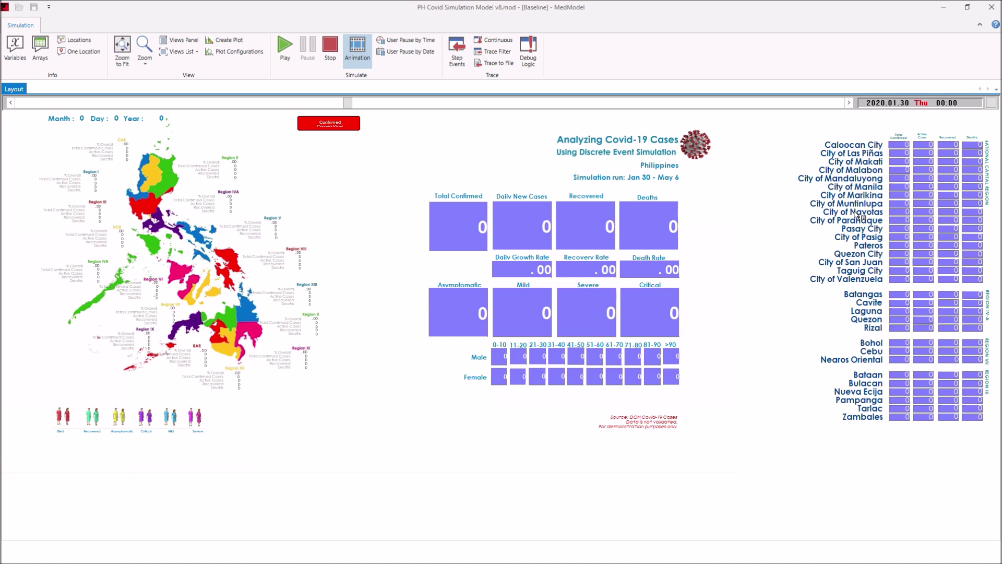
pyautogui.hotkey('ctrl', '2')
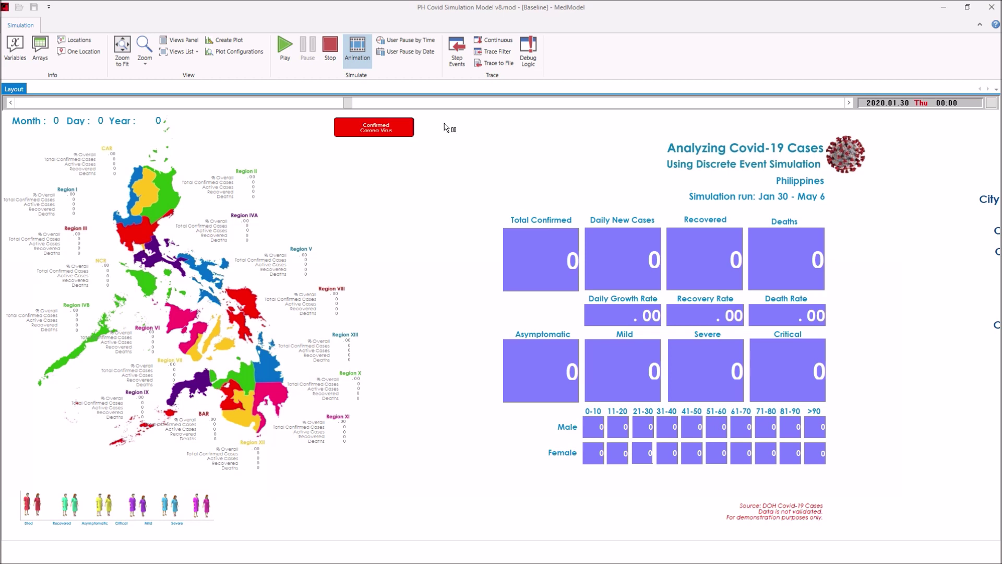
# Lower the animation speed and start the simulation run
pyautogui.click(349, 106)
pyautogui.moveTo(349, 106); pyautogui.dragTo(254, 107)
pyautogui.click(288, 52)
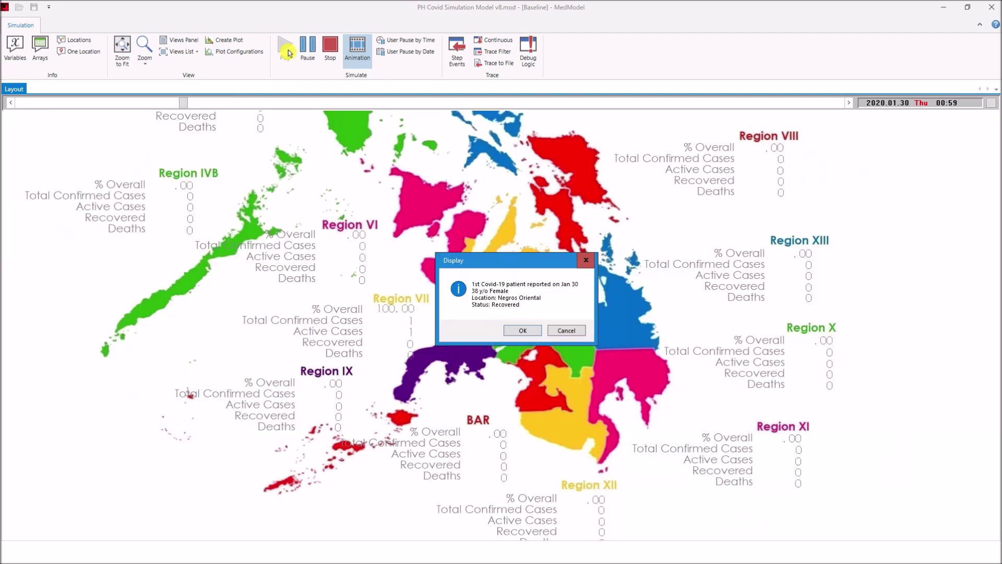
# Move aside and acknowledge the messages about the first three Covid-19 patients, and slow the animation further
pyautogui.moveTo(517, 266); pyautogui.dragTo(593, 212)
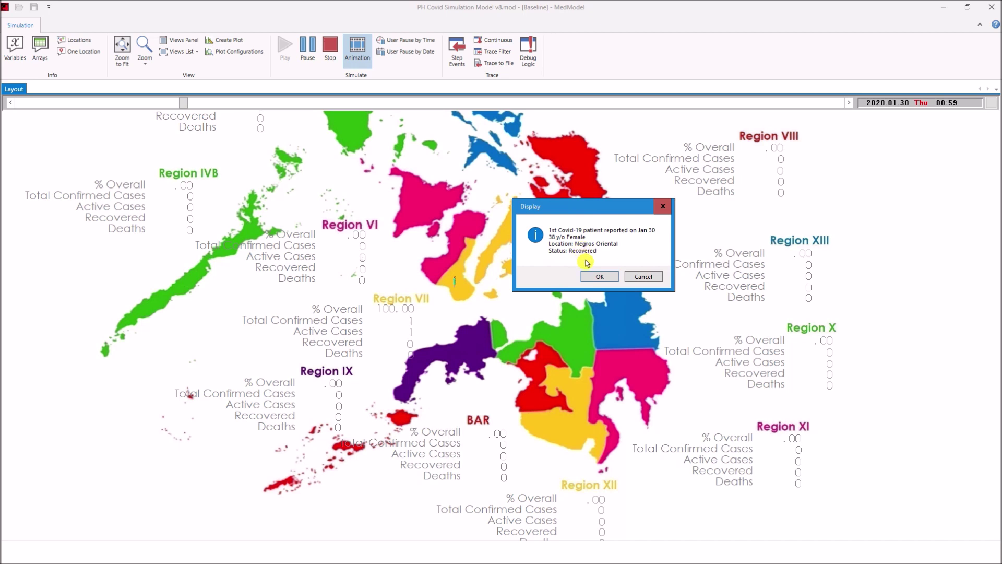
pyautogui.click(598, 276)
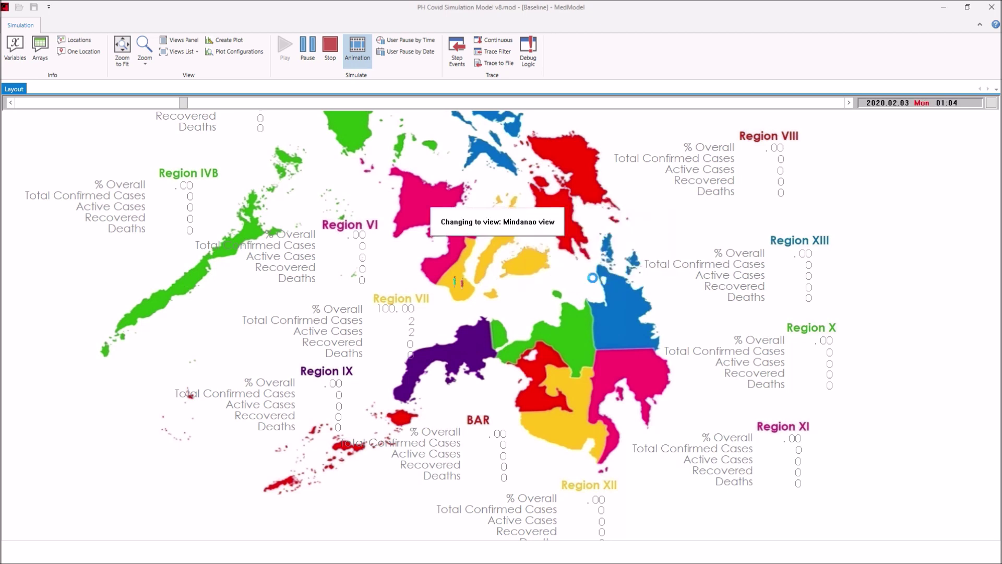
pyautogui.moveTo(550, 264); pyautogui.dragTo(674, 217)
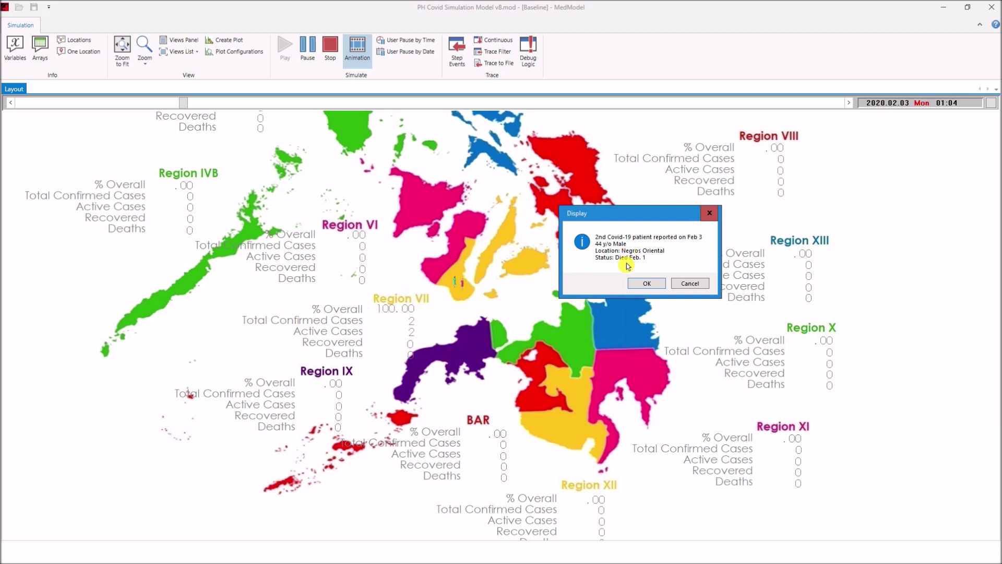
pyautogui.click(646, 284)
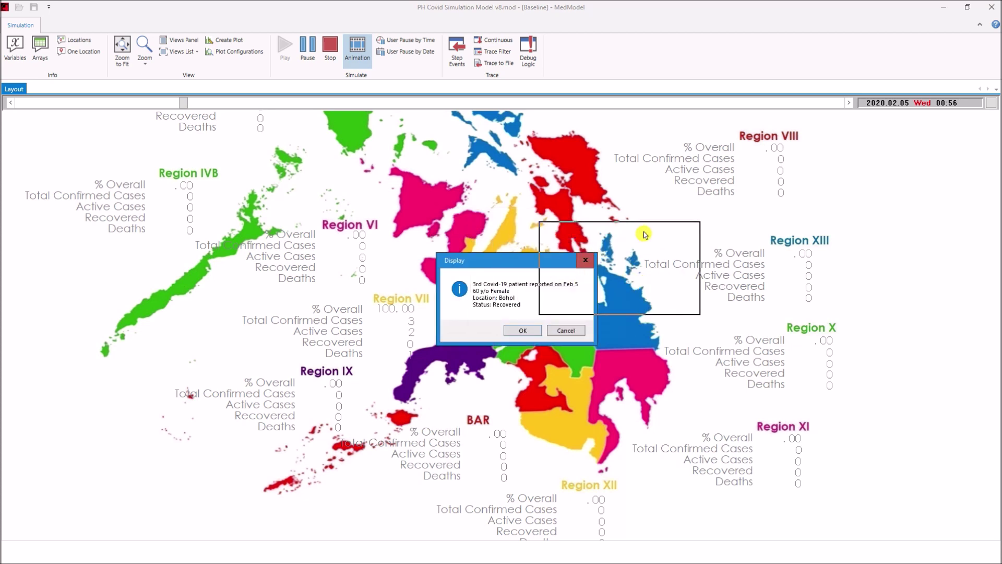
pyautogui.moveTo(645, 234); pyautogui.dragTo(645, 234)
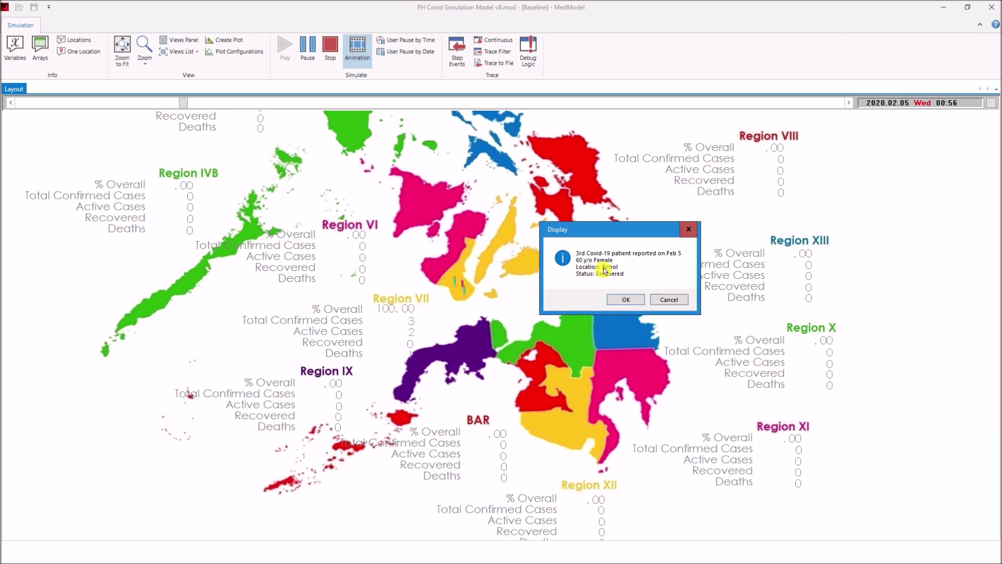
pyautogui.click(621, 301)
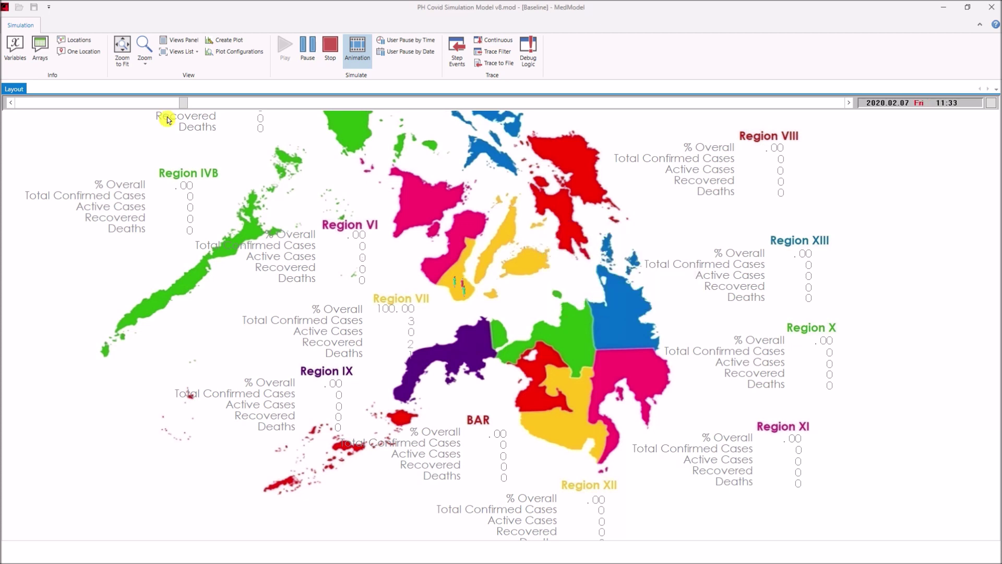
pyautogui.moveTo(179, 102); pyautogui.dragTo(87, 105)
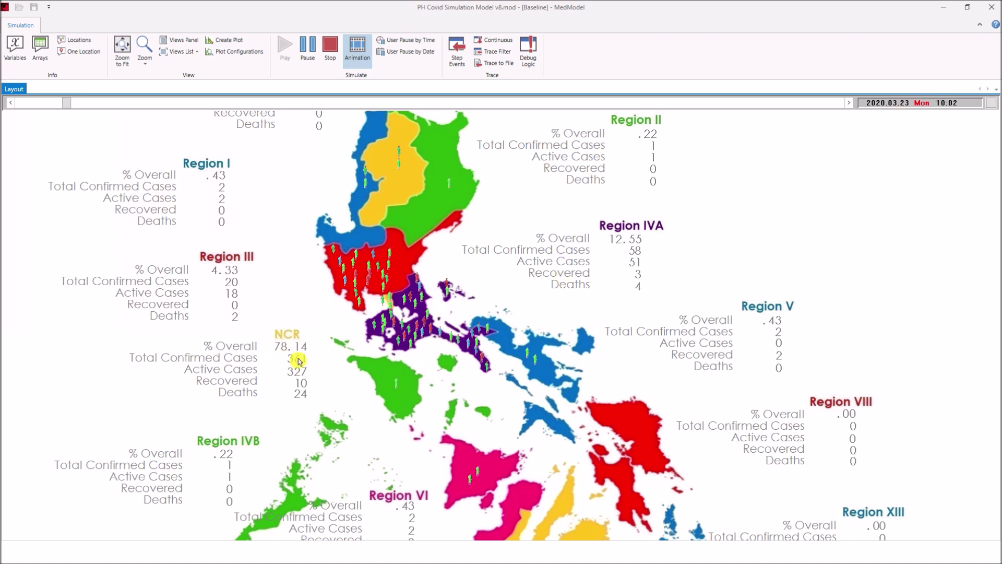
# Inspect the March 23 case statistics on the running map, from NCR down to the Mindanao regions
pyautogui.moveTo(506, 416); pyautogui.dragTo(477, 323)
pyautogui.moveTo(551, 431); pyautogui.dragTo(534, 413)
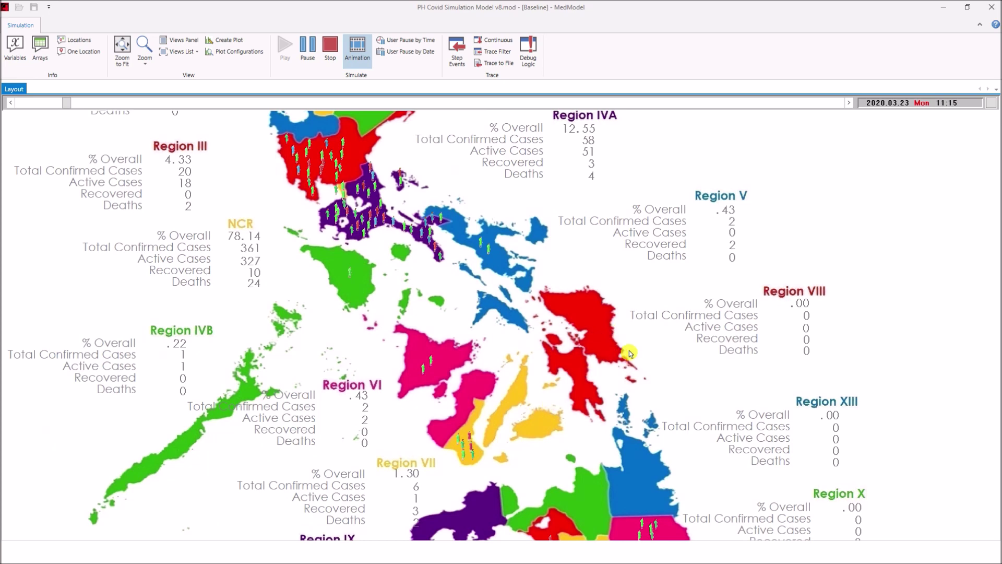
pyautogui.moveTo(598, 407); pyautogui.dragTo(579, 312)
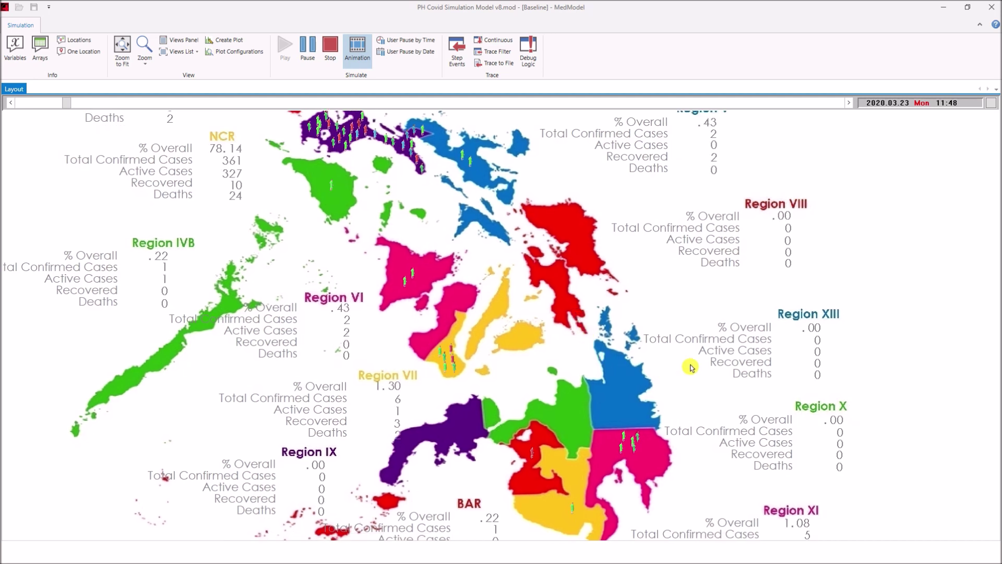
pyautogui.moveTo(557, 426); pyautogui.dragTo(551, 357)
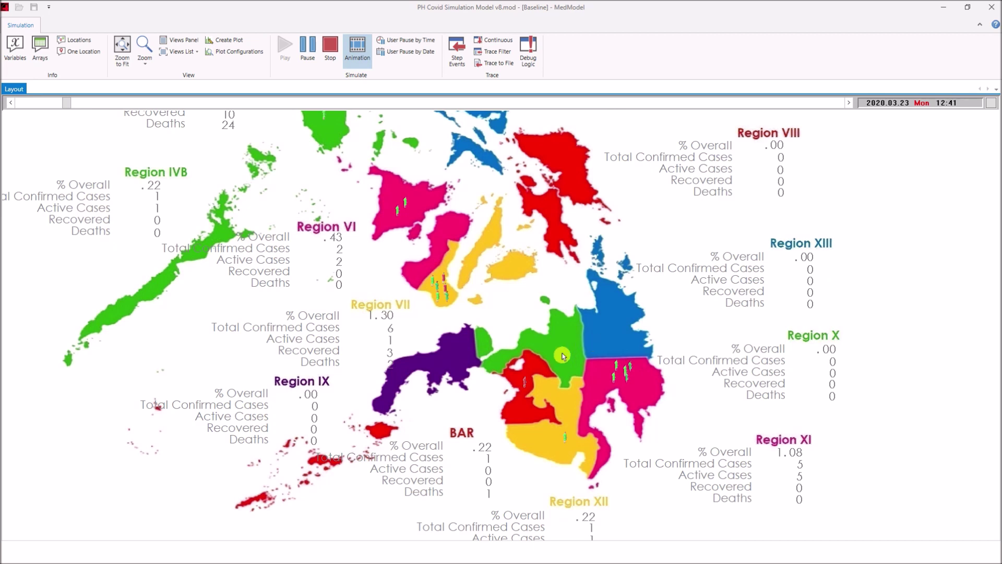
pyautogui.moveTo(611, 448); pyautogui.dragTo(613, 384)
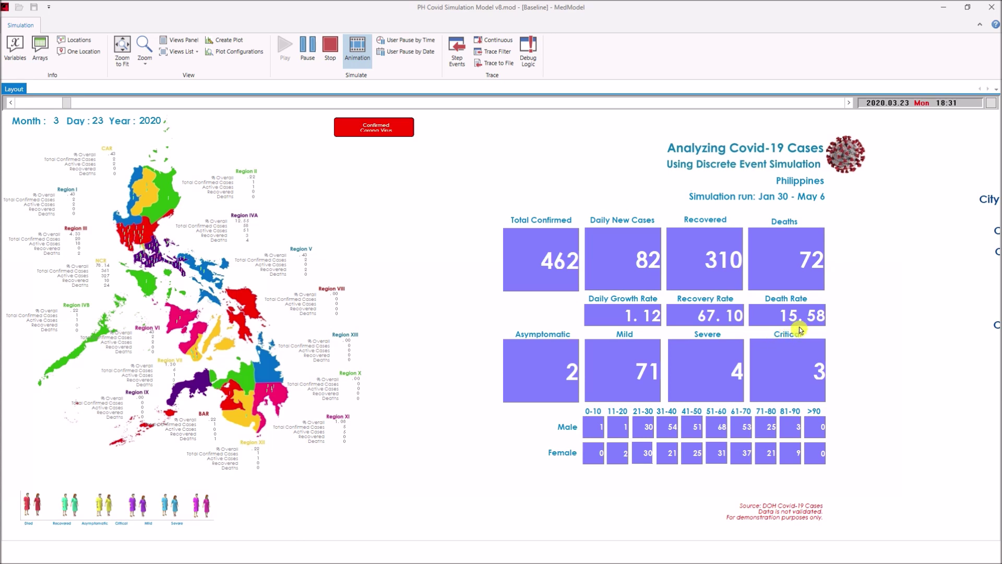
# Examine the city and province case table from the National Capital Region through Regions IV-A, VII and III
pyautogui.moveTo(951, 301); pyautogui.dragTo(661, 328)
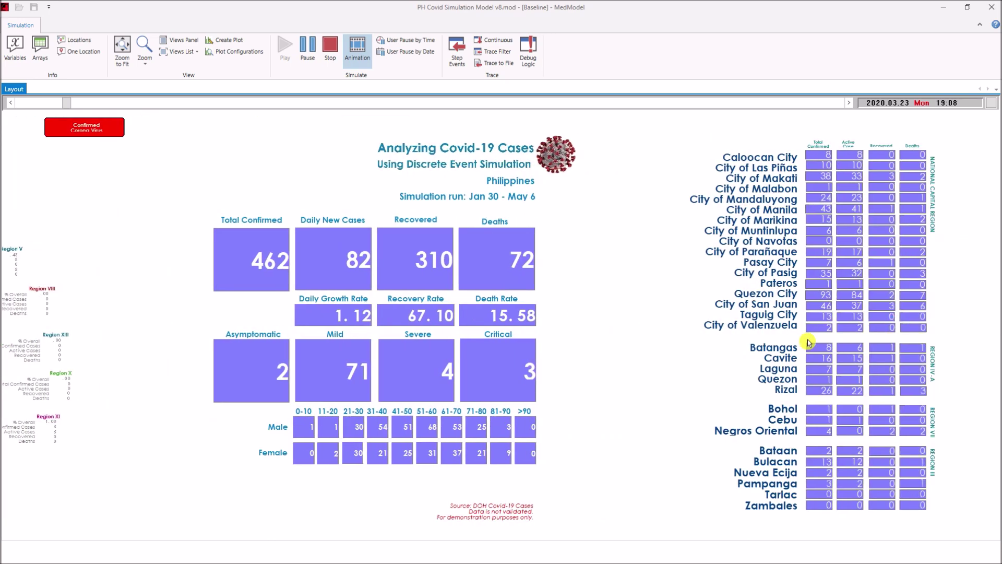
pyautogui.scroll(3, 808, 342)
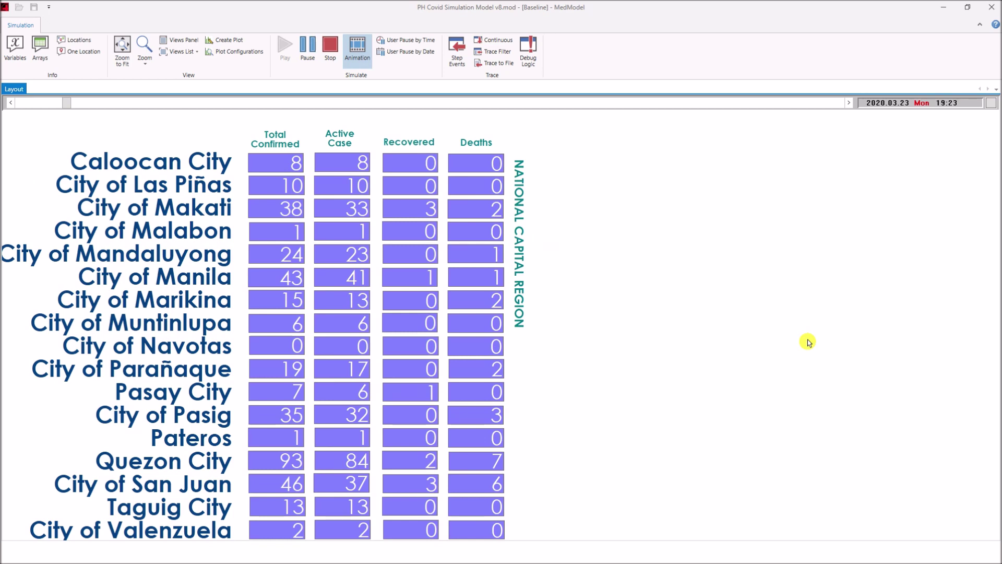
pyautogui.moveTo(615, 374); pyautogui.dragTo(651, 362)
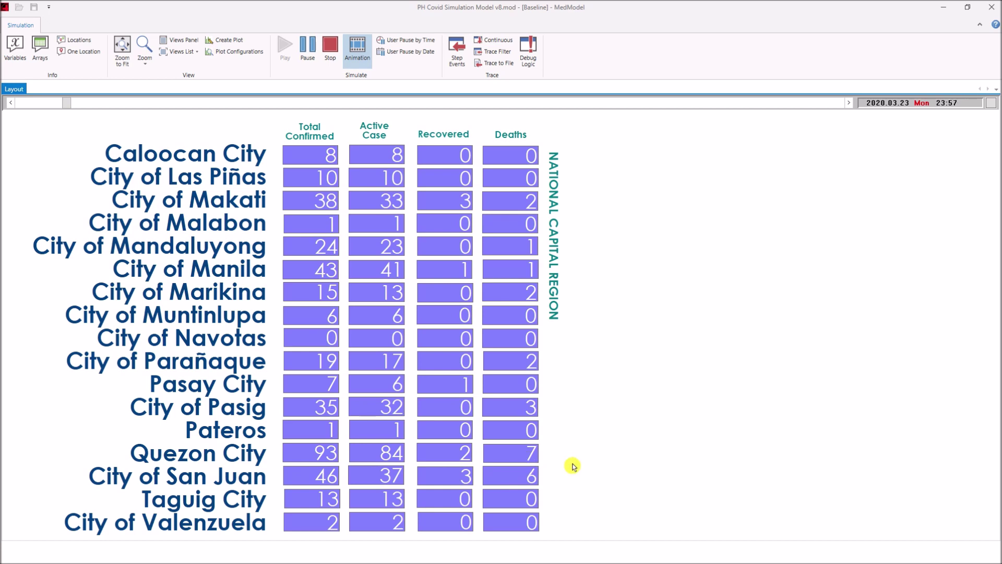
pyautogui.moveTo(573, 465); pyautogui.dragTo(599, 396)
pyautogui.moveTo(634, 497); pyautogui.dragTo(633, 390)
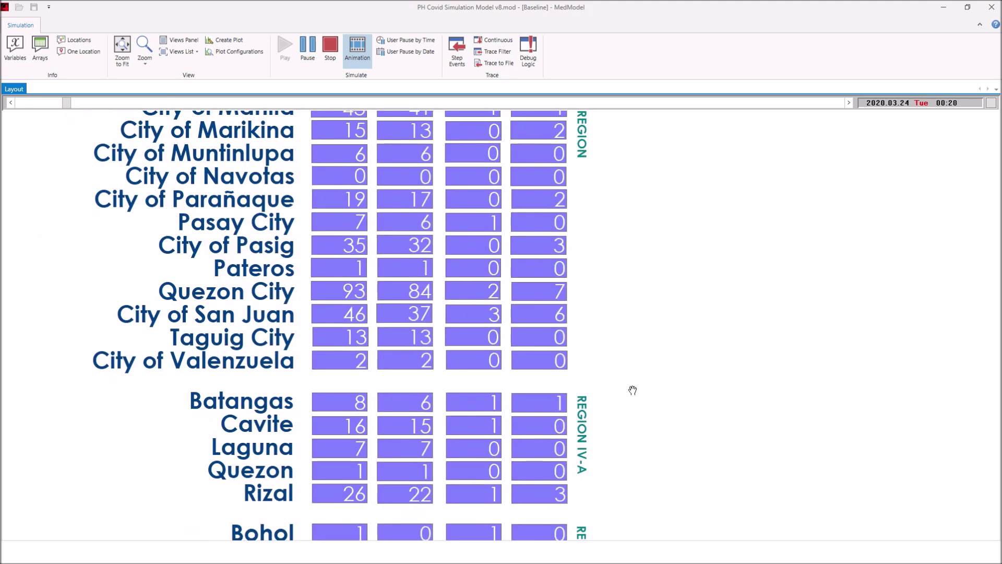
pyautogui.moveTo(638, 452); pyautogui.dragTo(641, 413)
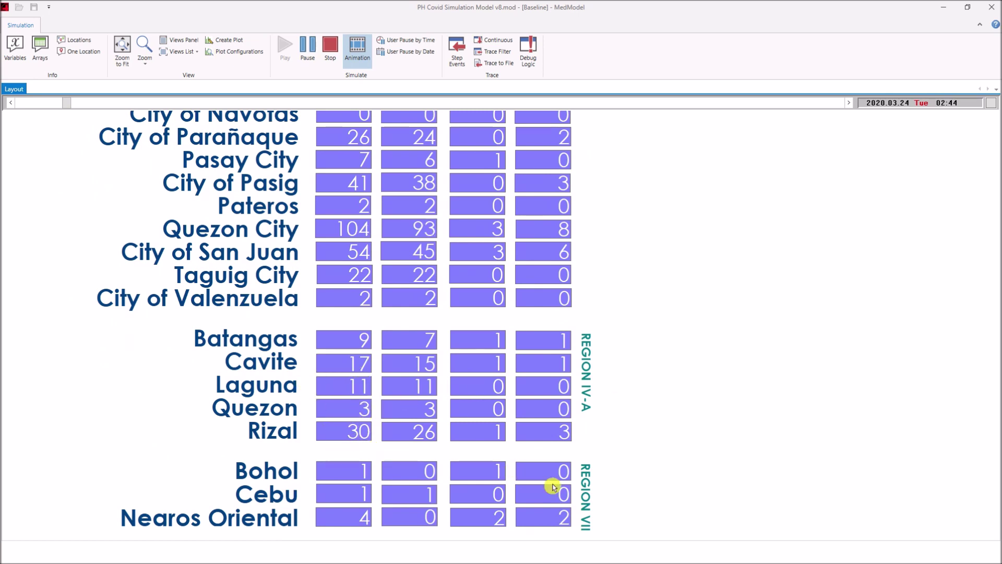
pyautogui.moveTo(646, 492); pyautogui.dragTo(646, 385)
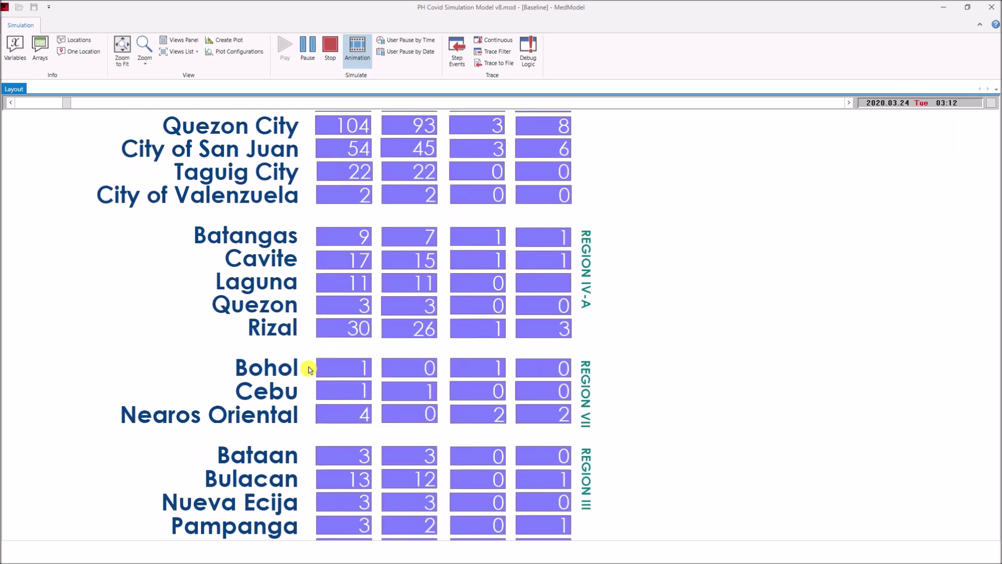
pyautogui.moveTo(745, 472); pyautogui.dragTo(780, 356)
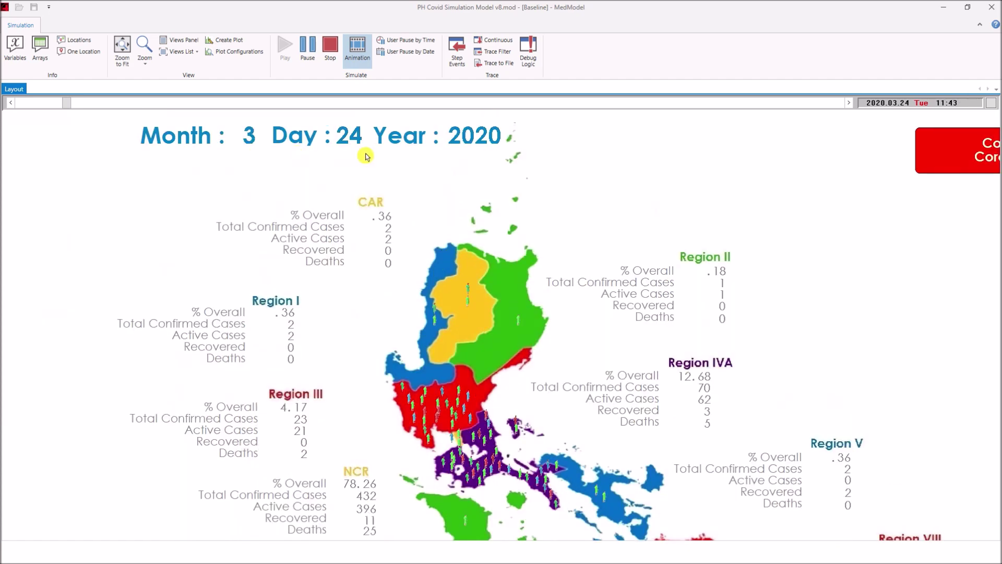
# Review the March 24 regional case statistics on the map, from Luzon through Visayas to Region XII
pyautogui.moveTo(703, 435); pyautogui.dragTo(647, 336)
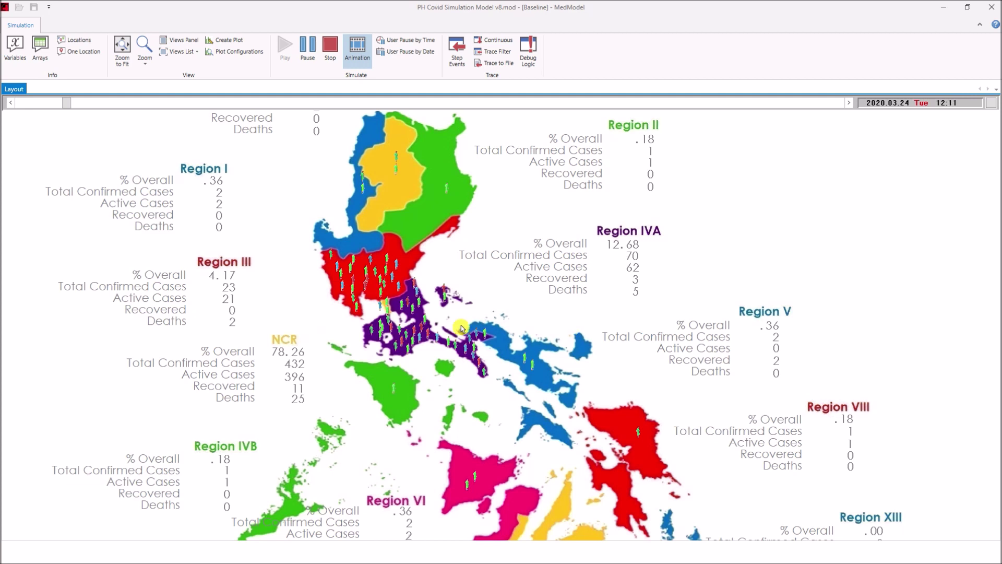
pyautogui.moveTo(350, 351); pyautogui.dragTo(381, 306)
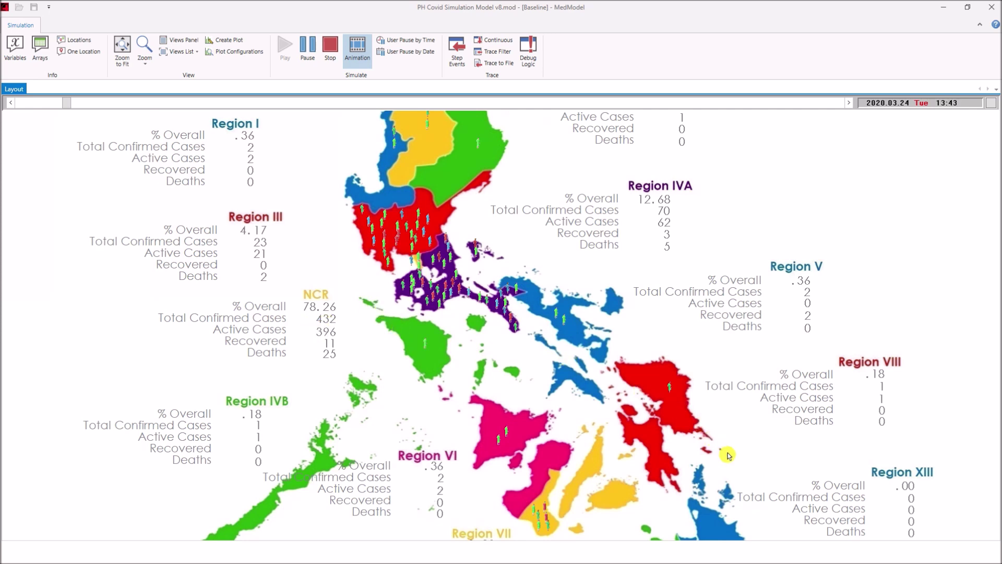
pyautogui.moveTo(730, 456); pyautogui.dragTo(635, 324)
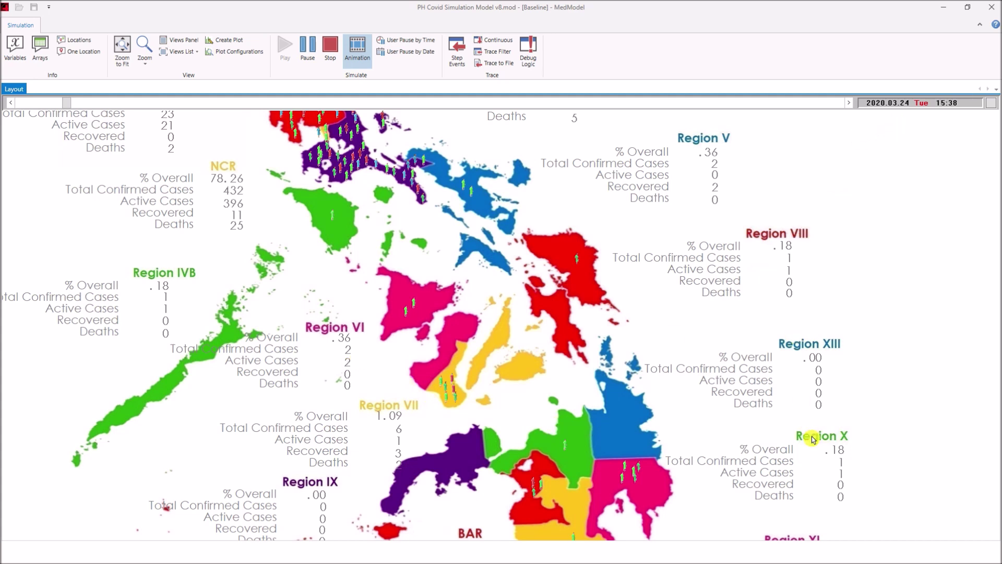
pyautogui.moveTo(804, 427); pyautogui.dragTo(730, 324)
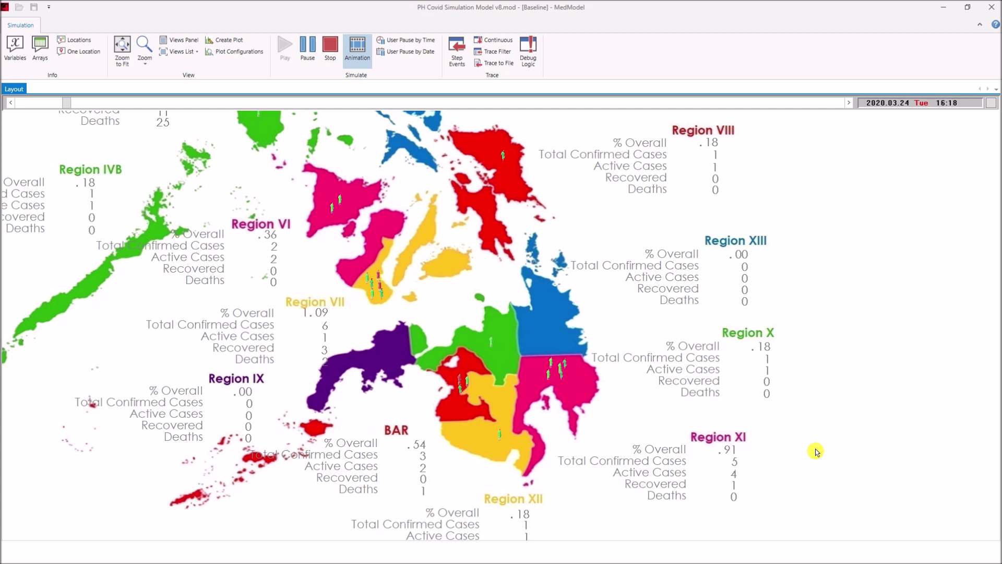
pyautogui.moveTo(816, 452); pyautogui.dragTo(763, 382)
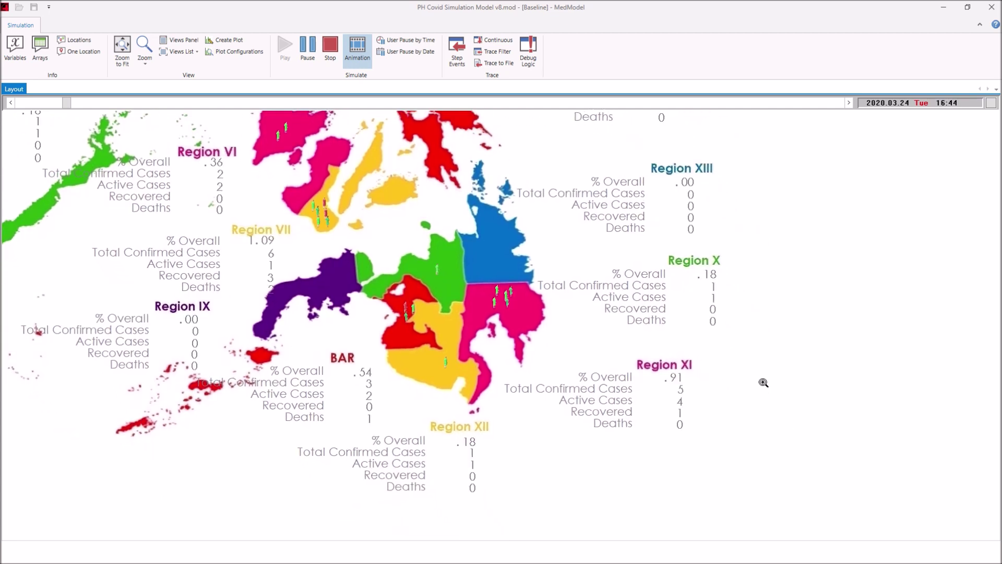
# Speed up the animation and review the regional case statistics on the map from Luzon to Mindanao, from March 29 to April 2
pyautogui.hotkey('ctrl', 'f')
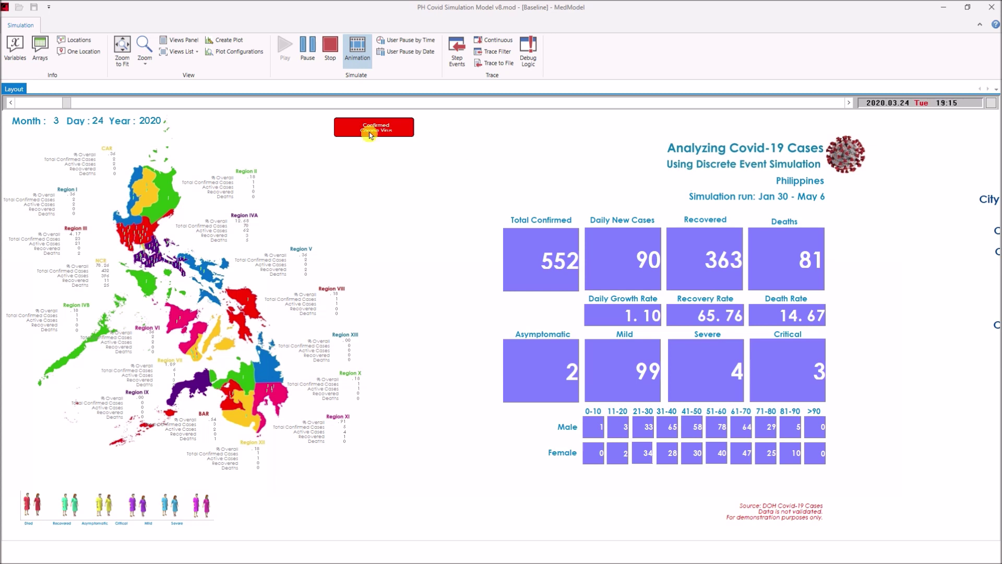
pyautogui.moveTo(67, 103); pyautogui.dragTo(85, 105)
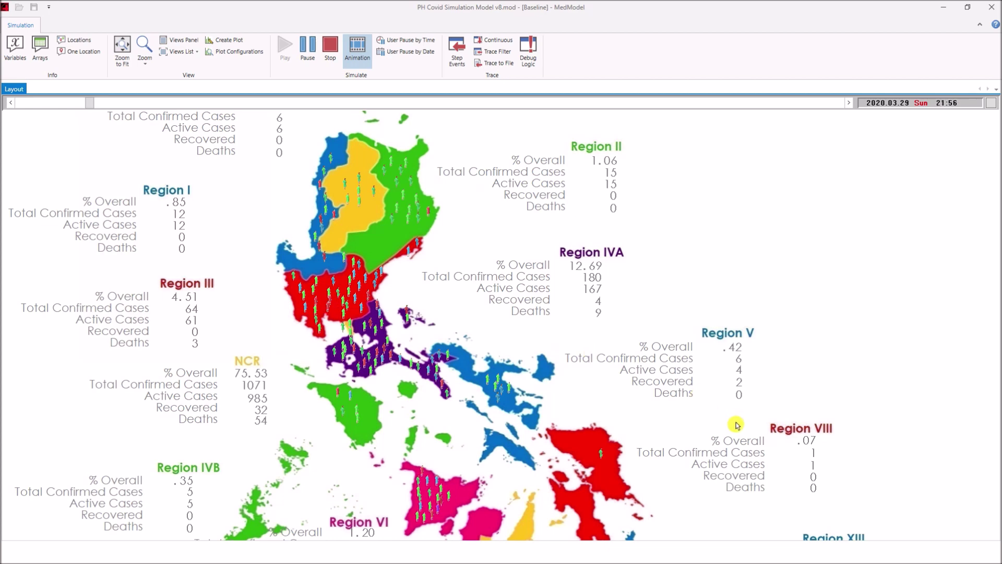
pyautogui.moveTo(736, 437); pyautogui.dragTo(663, 319)
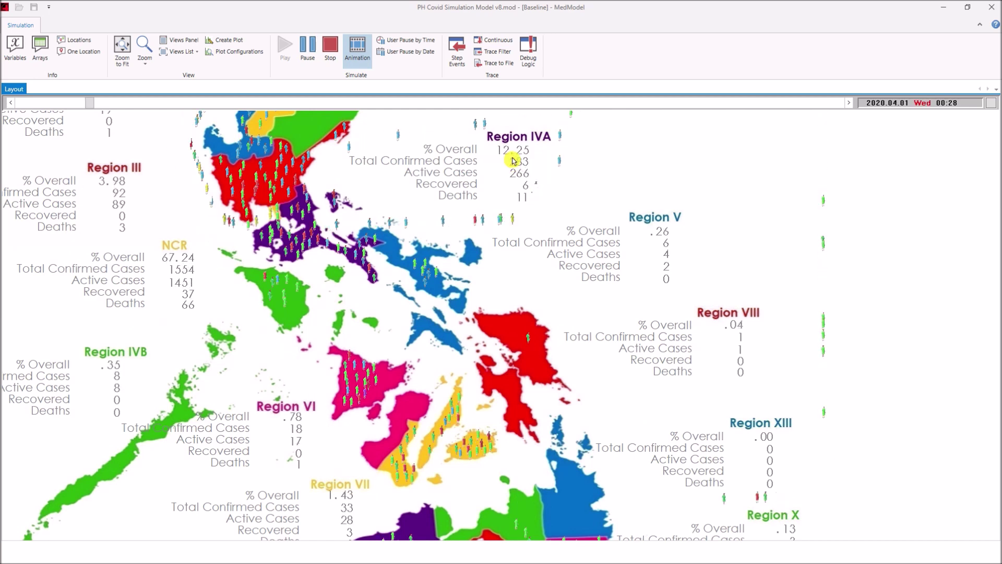
pyautogui.moveTo(656, 403); pyautogui.dragTo(600, 284)
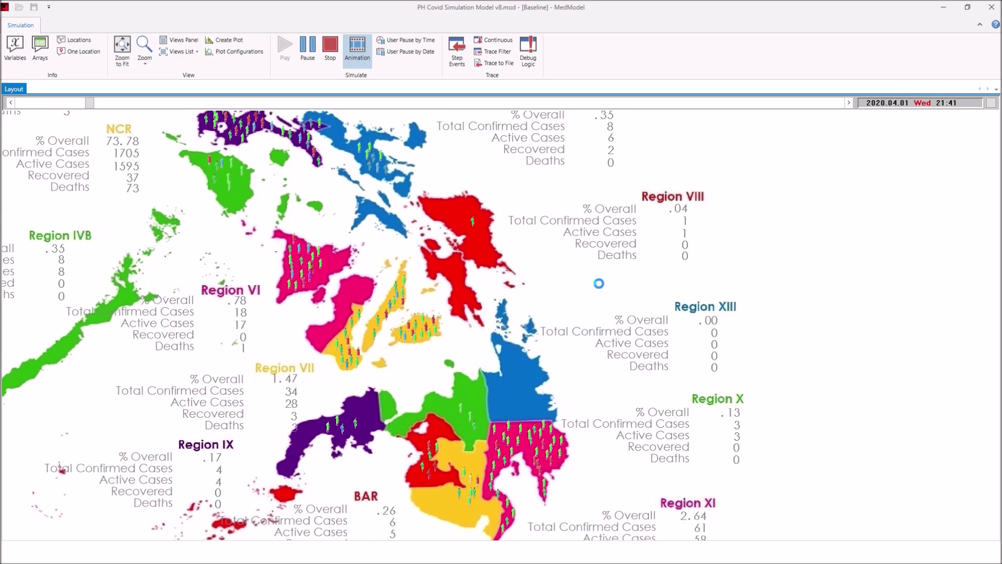
pyautogui.moveTo(631, 482); pyautogui.dragTo(606, 363)
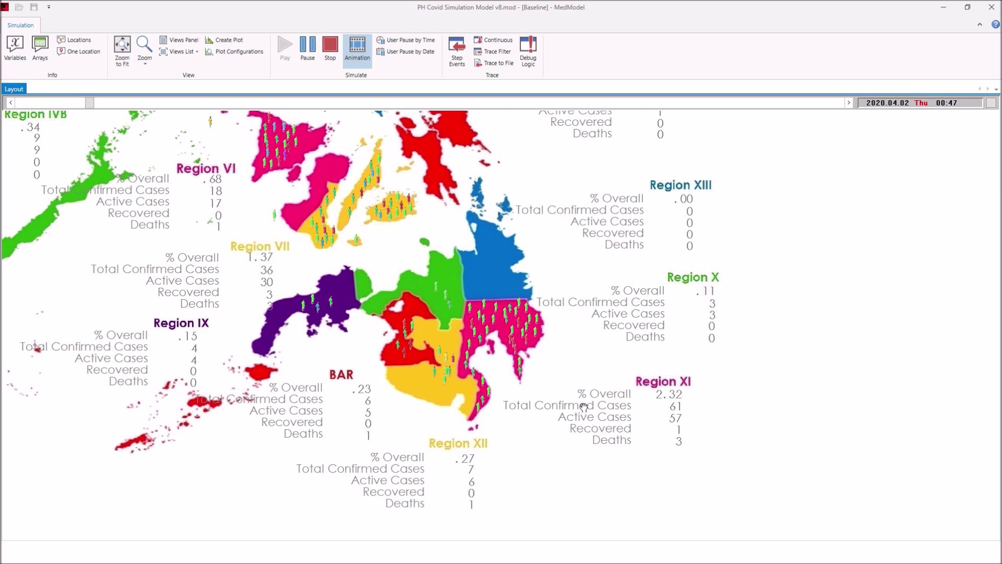
pyautogui.moveTo(568, 463); pyautogui.dragTo(587, 398)
pyautogui.moveTo(606, 343); pyautogui.dragTo(667, 454)
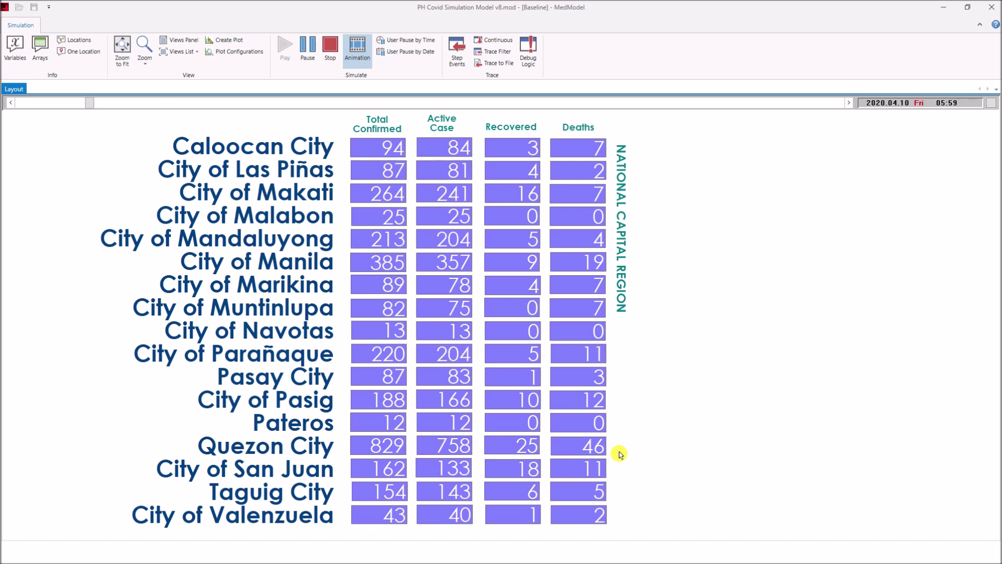
# Examine the April 10–13 city and province case table from the National Capital Region through Regions IV-A and VII
pyautogui.moveTo(638, 467); pyautogui.dragTo(629, 335)
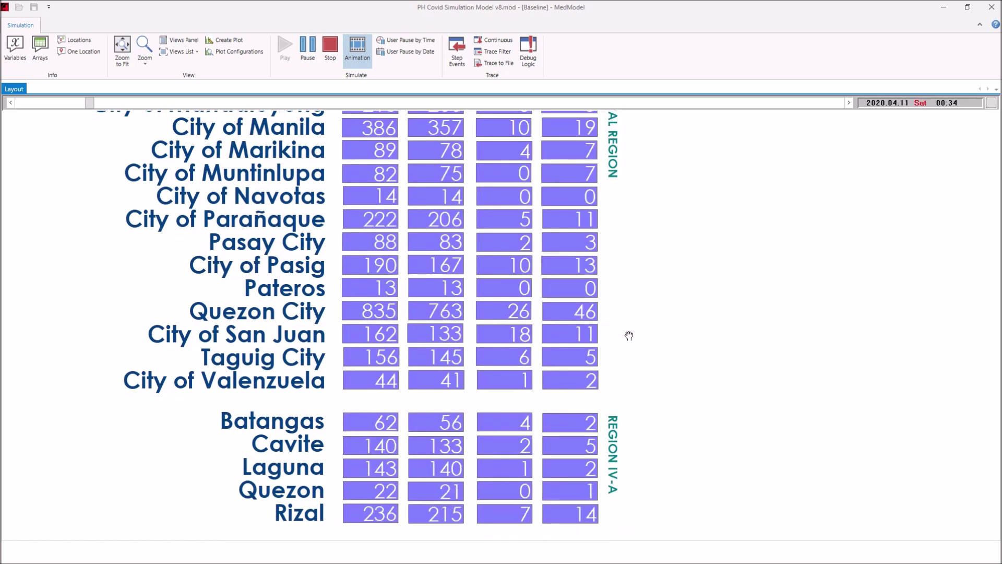
pyautogui.moveTo(655, 434); pyautogui.dragTo(669, 412)
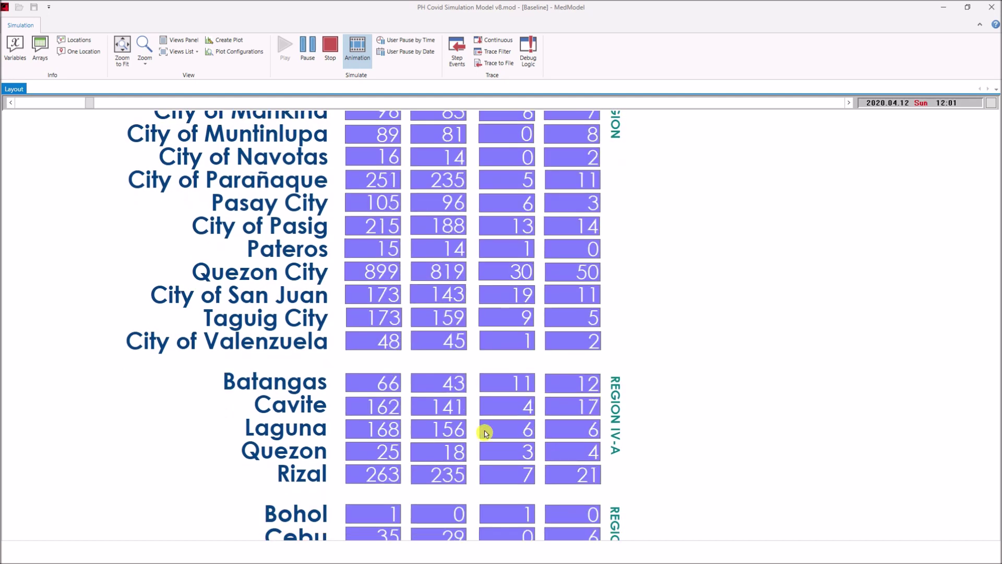
pyautogui.moveTo(480, 438); pyautogui.dragTo(513, 375)
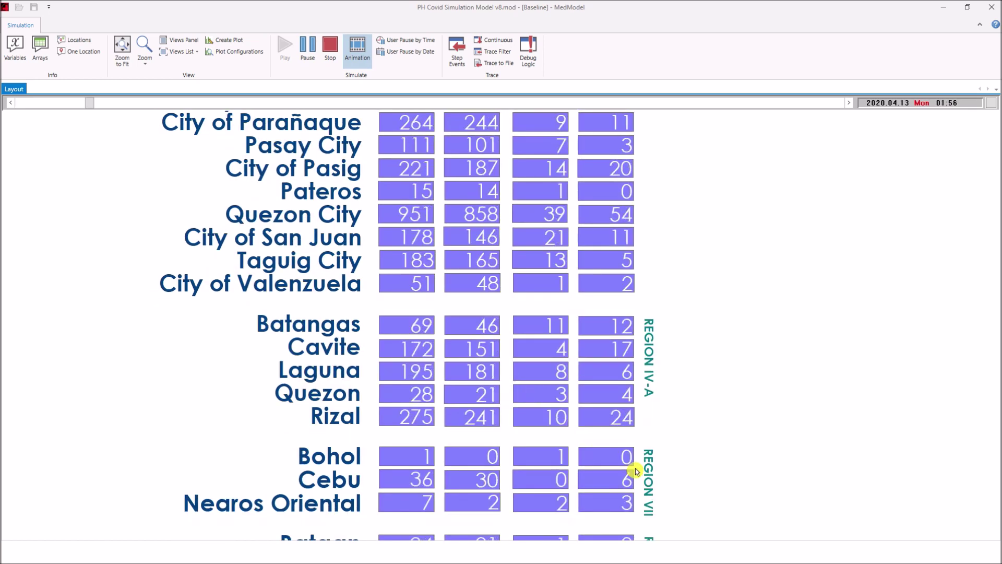
pyautogui.moveTo(721, 483); pyautogui.dragTo(714, 376)
pyautogui.moveTo(707, 512); pyautogui.dragTo(712, 454)
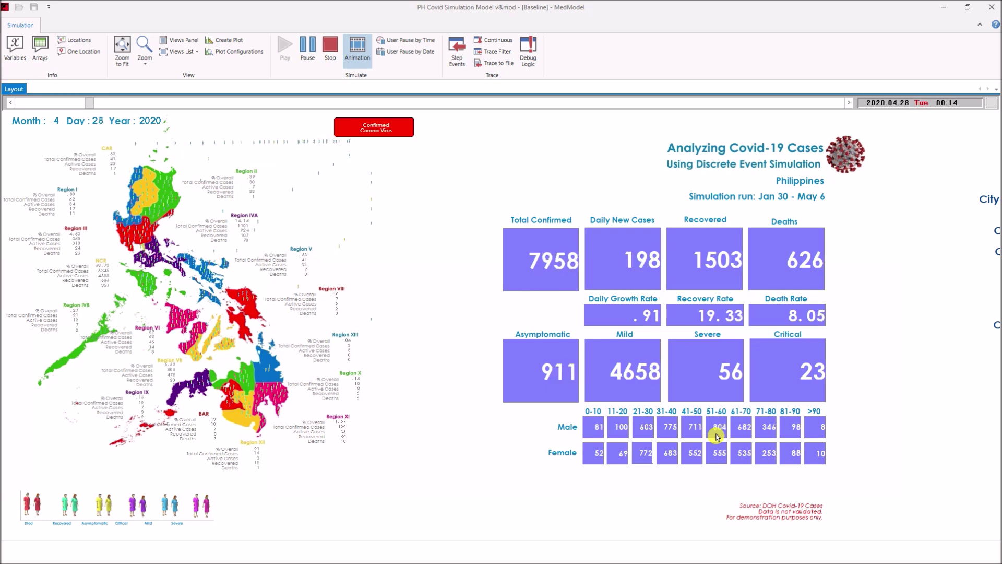
# Inspect the regional case statistics on the map from NCR and the Visayas to Mindanao, from April 29 to May 1
pyautogui.moveTo(462, 254); pyautogui.dragTo(546, 347)
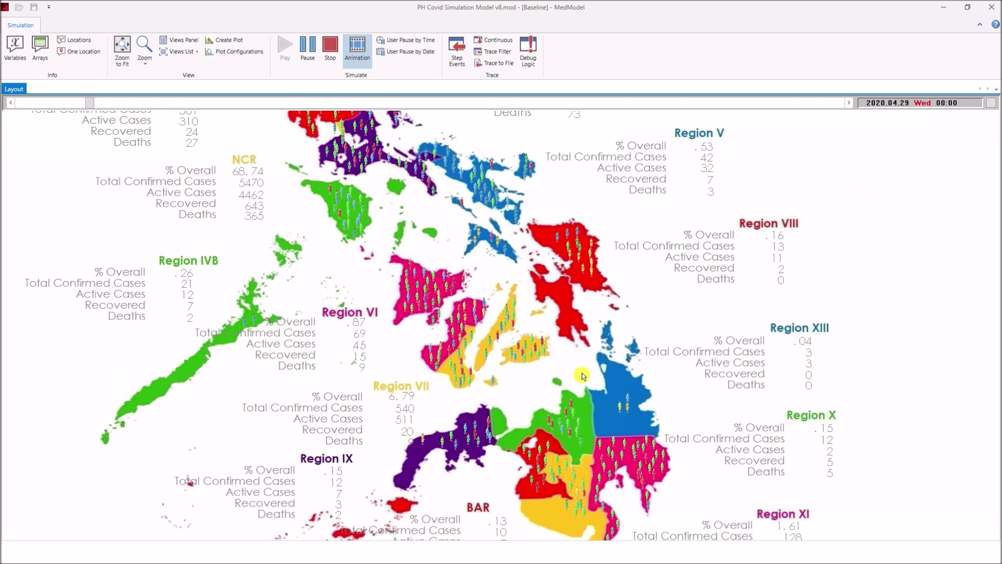
pyautogui.moveTo(586, 374); pyautogui.dragTo(637, 359)
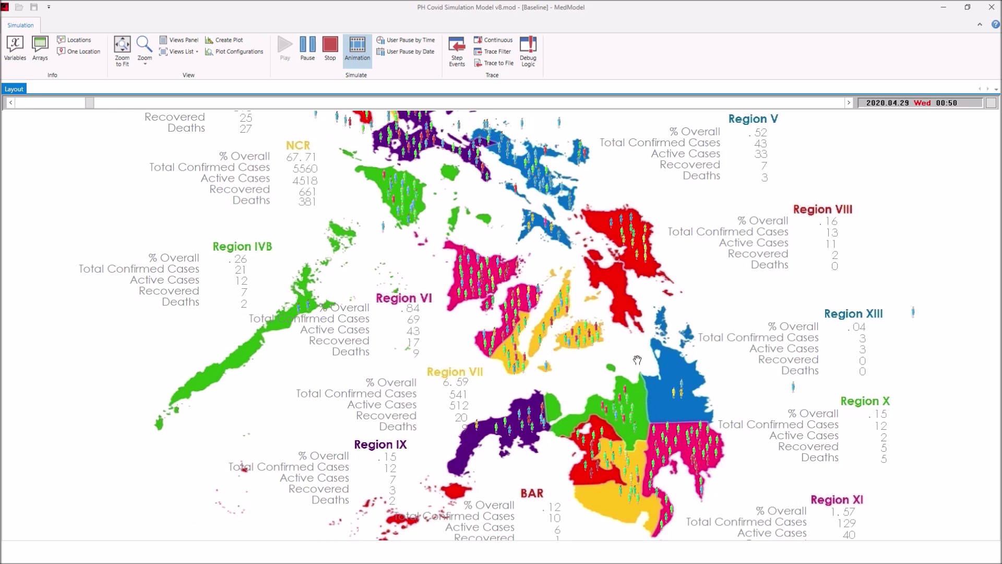
pyautogui.moveTo(638, 359); pyautogui.dragTo(641, 325)
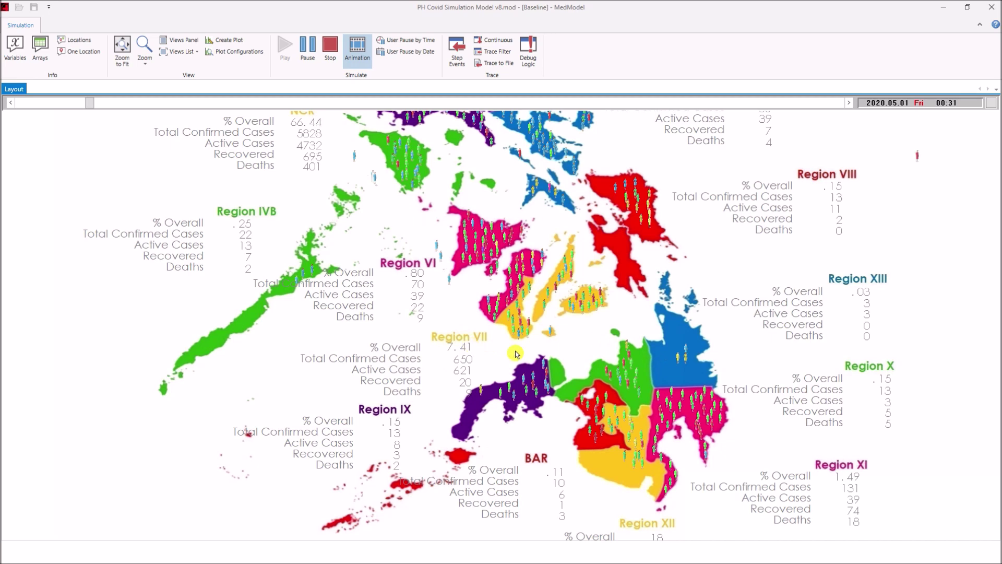
pyautogui.moveTo(726, 406); pyautogui.dragTo(695, 364)
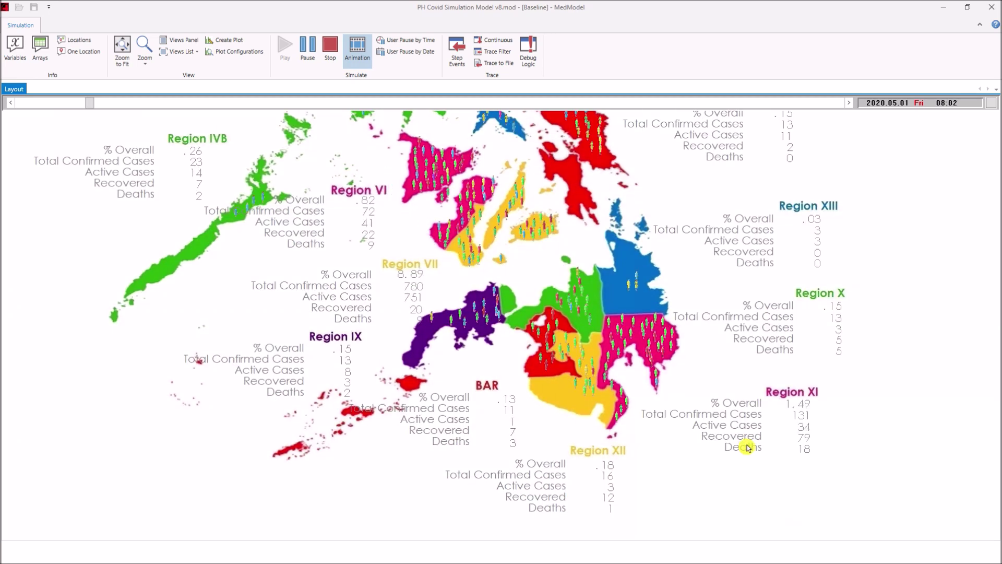
pyautogui.moveTo(748, 448); pyautogui.dragTo(661, 375)
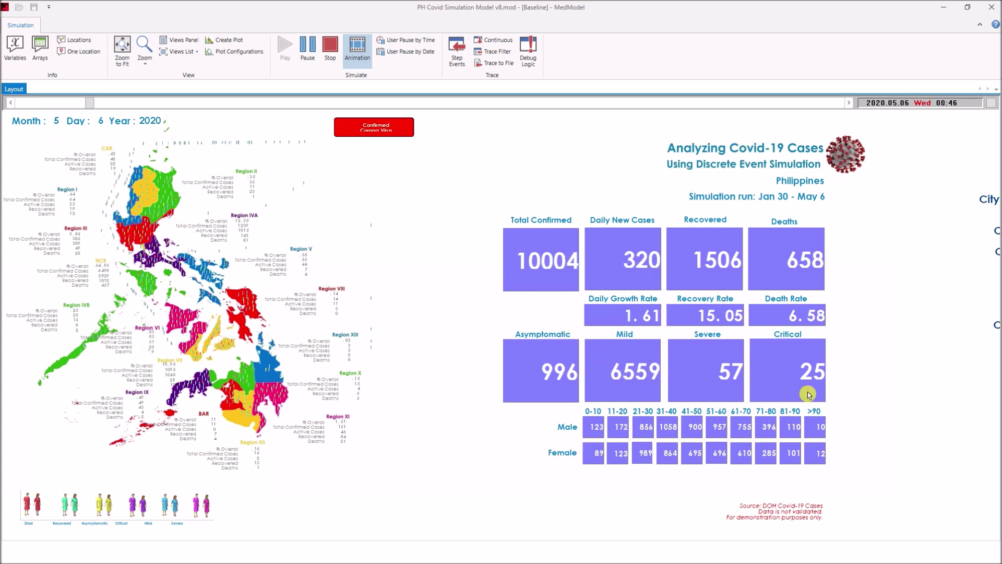
# Show the city case table until the run completes, and open the results at the Main Report with the filter pane collapsed
pyautogui.hotkey('ctrl', '2')
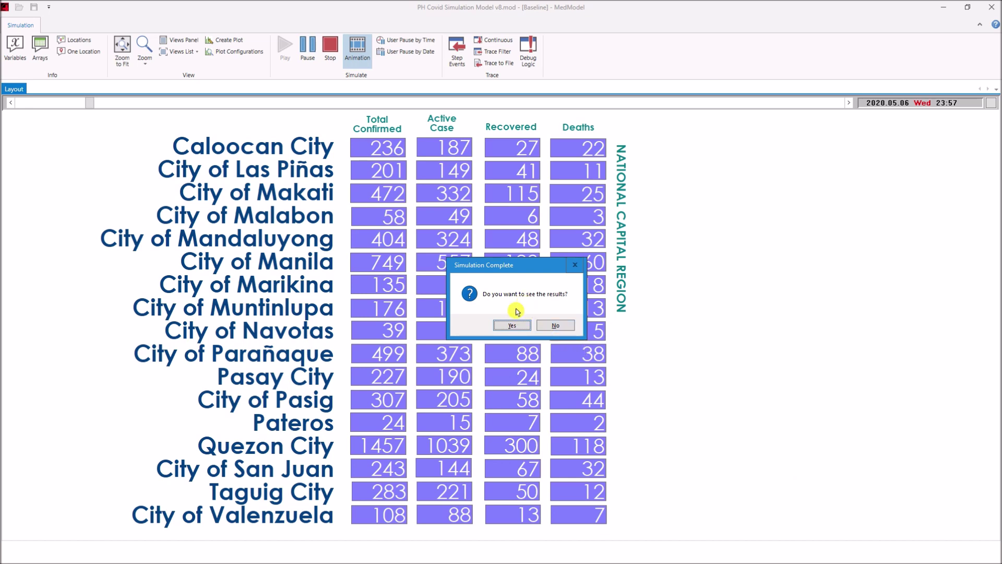
pyautogui.click(512, 325)
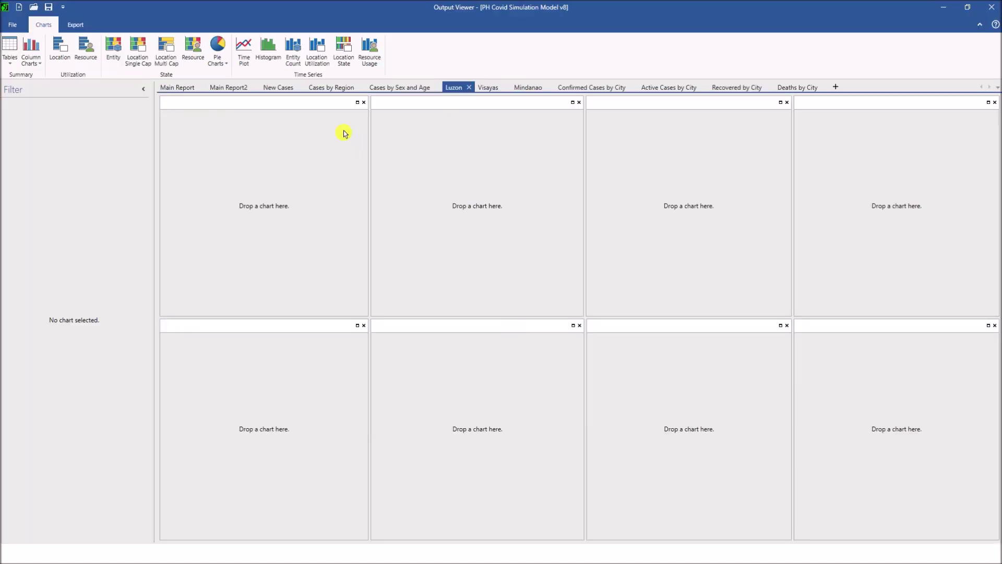
pyautogui.click(177, 87)
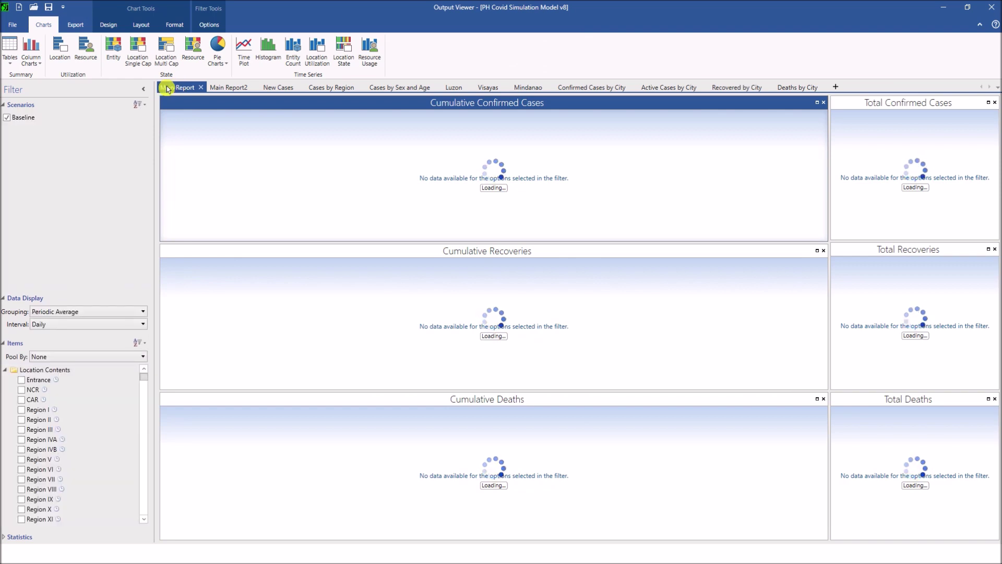
pyautogui.click(144, 92)
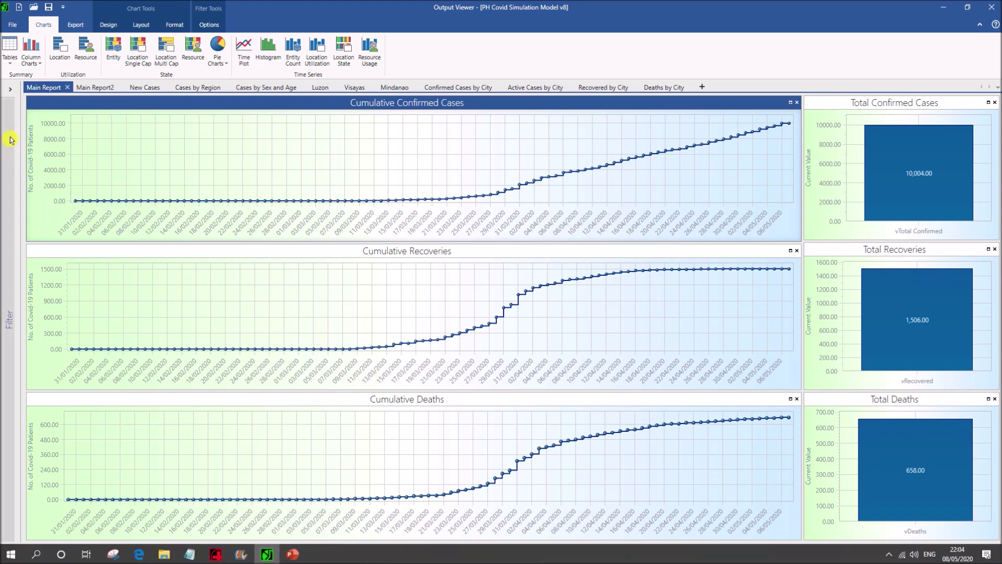
# Look through the variables available for the Main Report charts in the filter, from national totals to city-level counts, and collapse the filter again
pyautogui.click(11, 90)
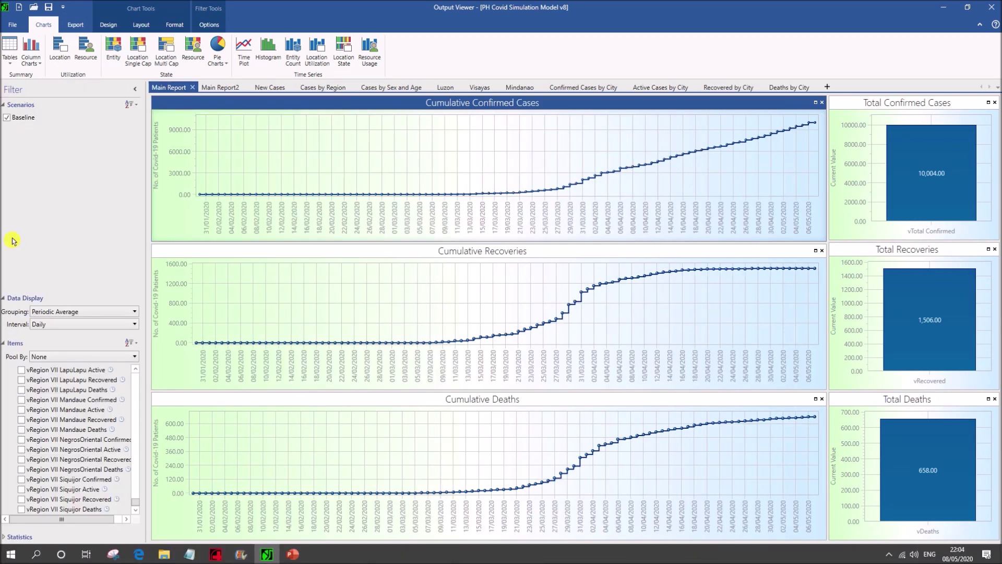
pyautogui.scroll(10, 81, 402)
pyautogui.scroll(10, 81, 402)
pyautogui.scroll(10, 81, 402)
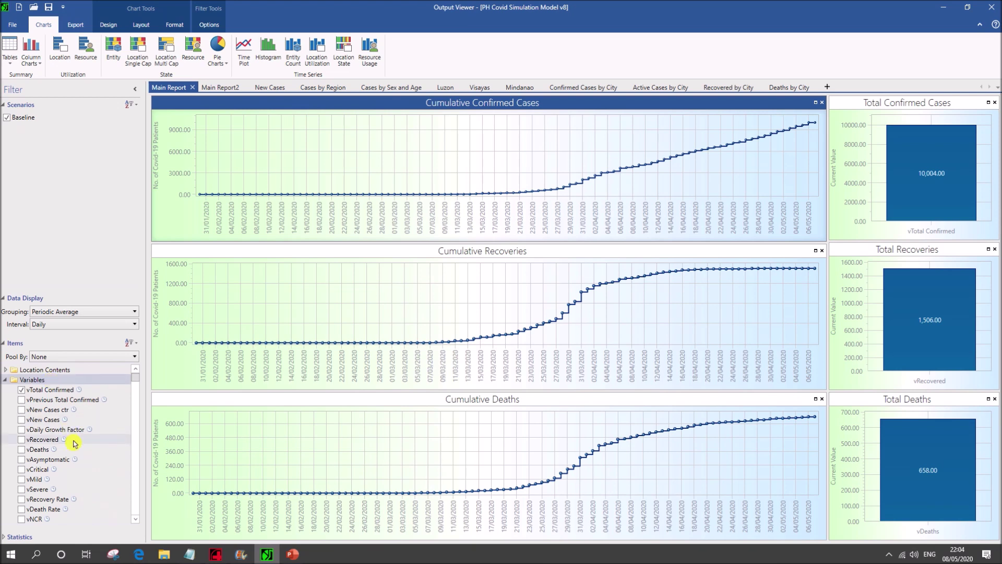
pyautogui.scroll(-10, 75, 444)
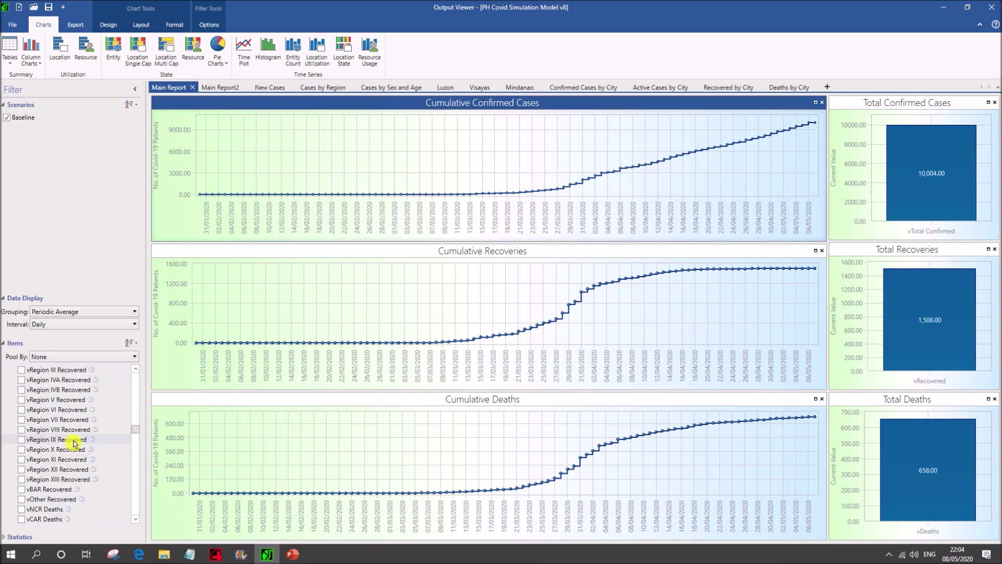
pyautogui.scroll(-5, 75, 444)
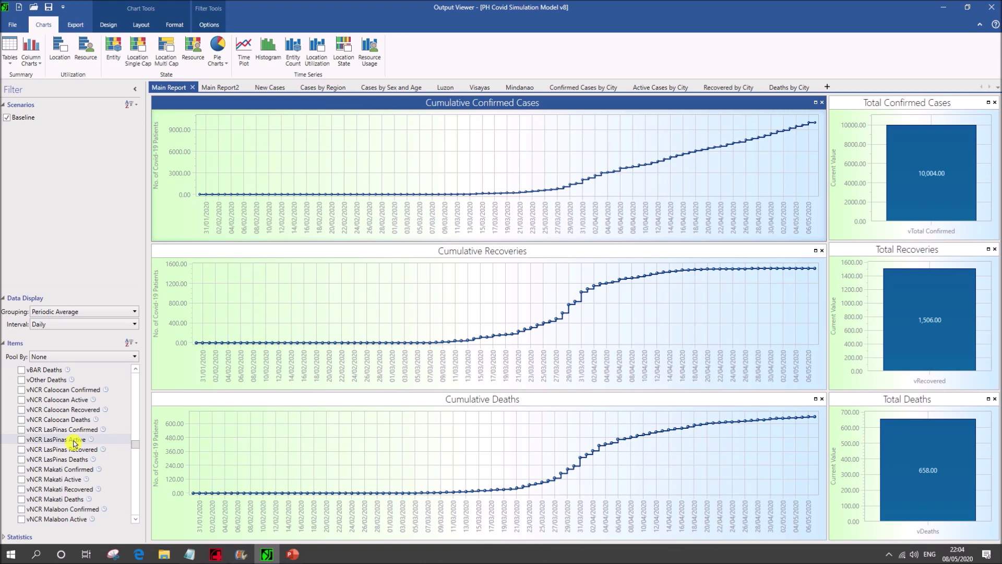
pyautogui.scroll(-5, 75, 443)
pyautogui.scroll(-5, 74, 443)
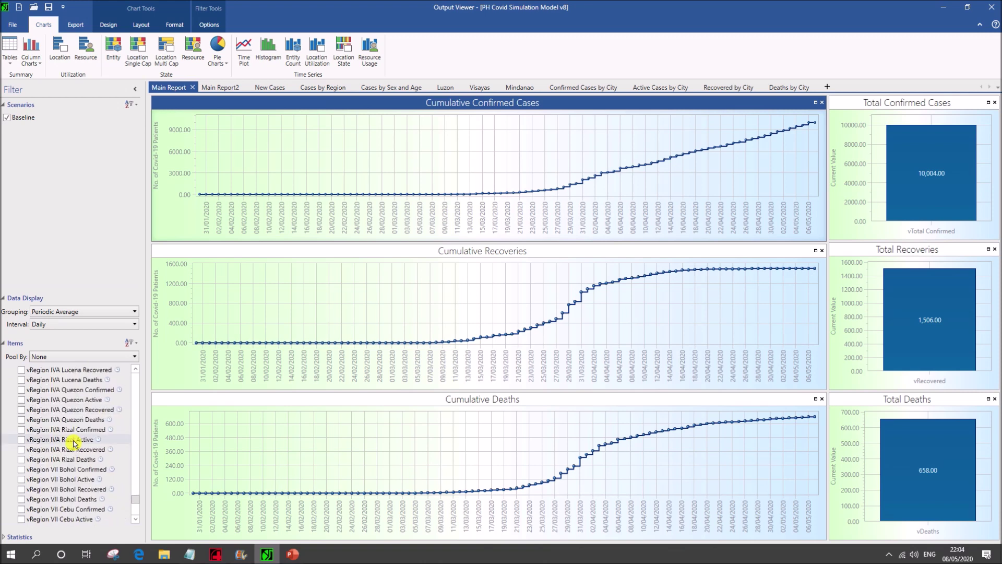
pyautogui.scroll(-5, 74, 443)
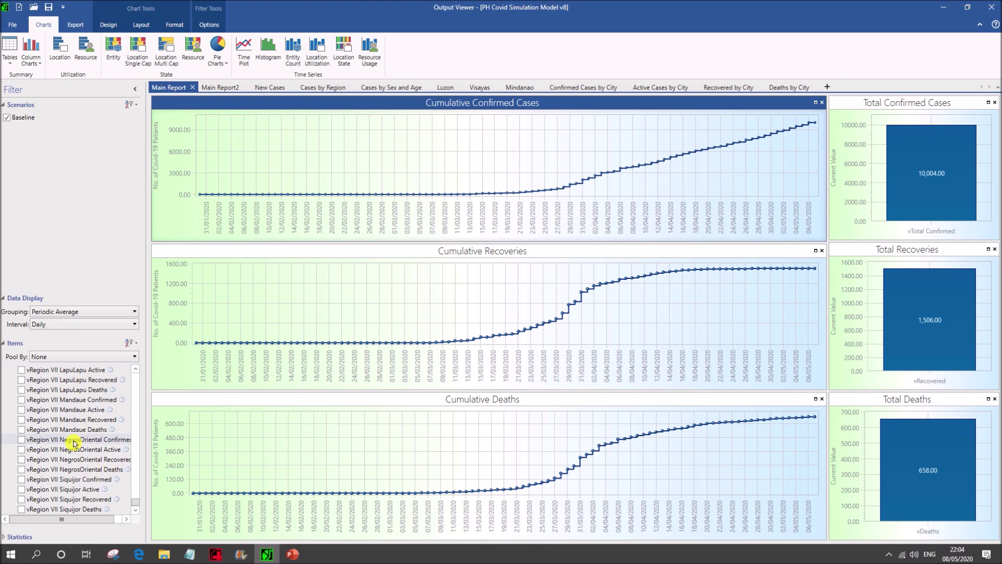
pyautogui.scroll(10, 75, 444)
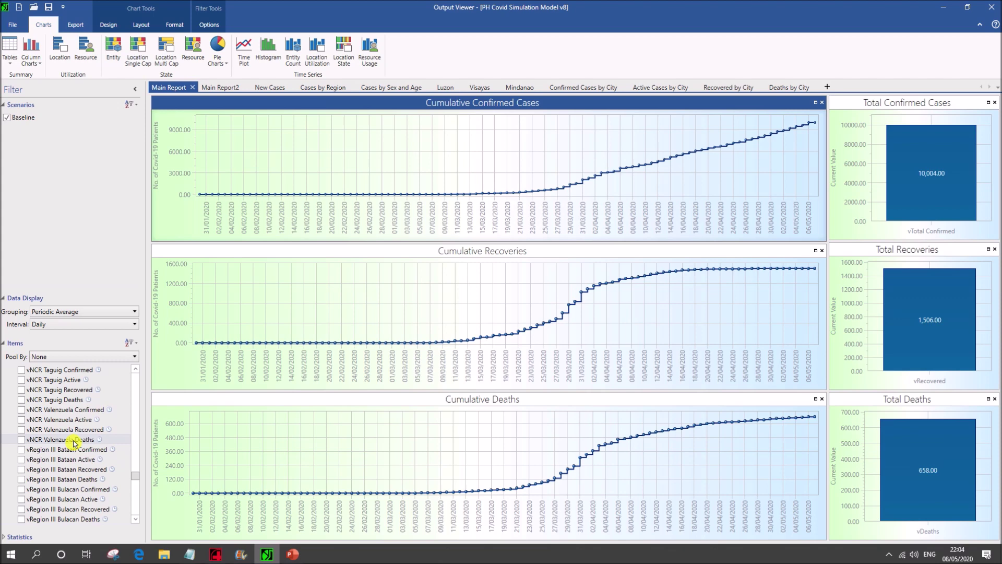
pyautogui.click(138, 92)
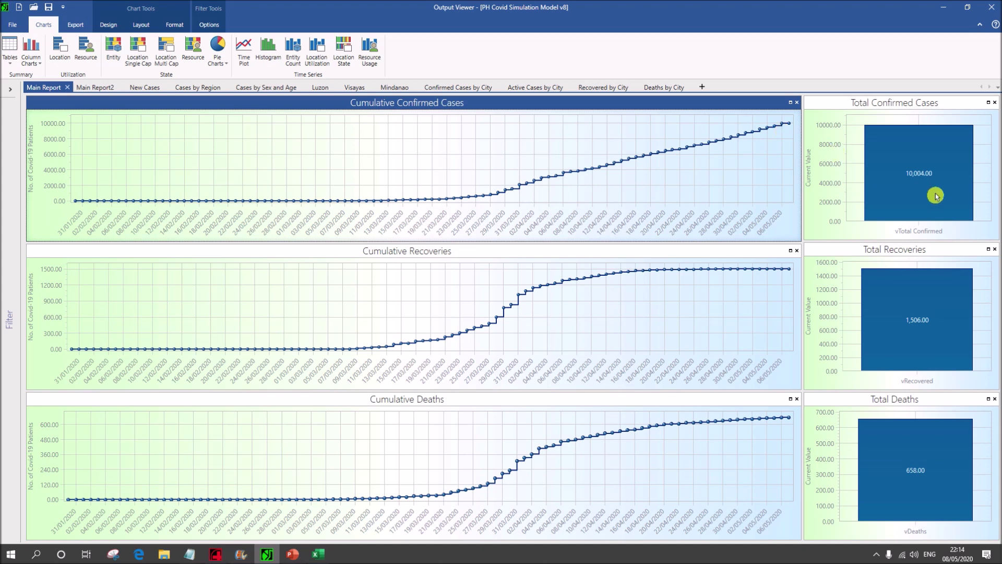
# Examine the Main Report's cumulative and total charts for confirmed cases, recoveries and deaths
pyautogui.moveTo(948, 189)
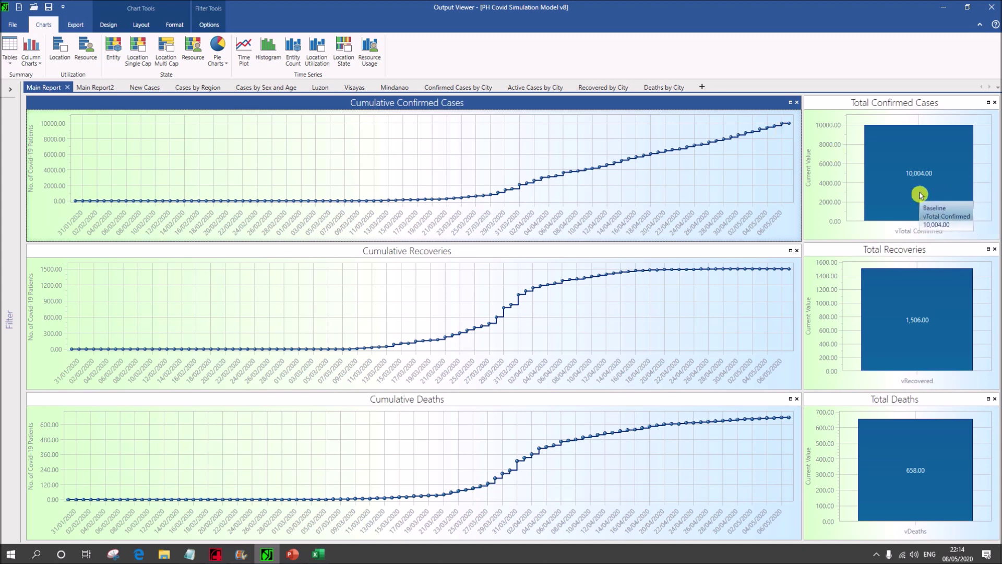
pyautogui.click(467, 253)
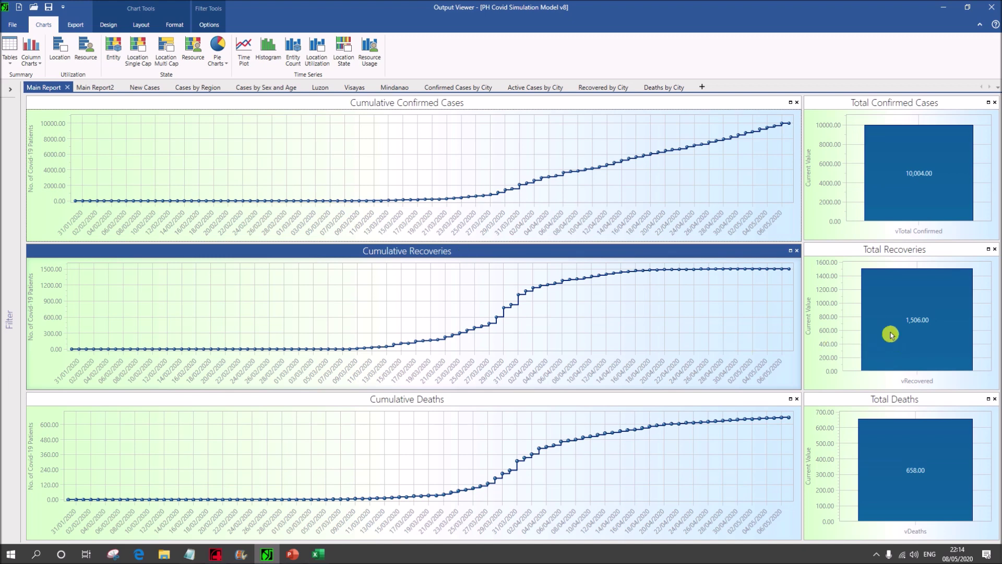
pyautogui.moveTo(908, 336)
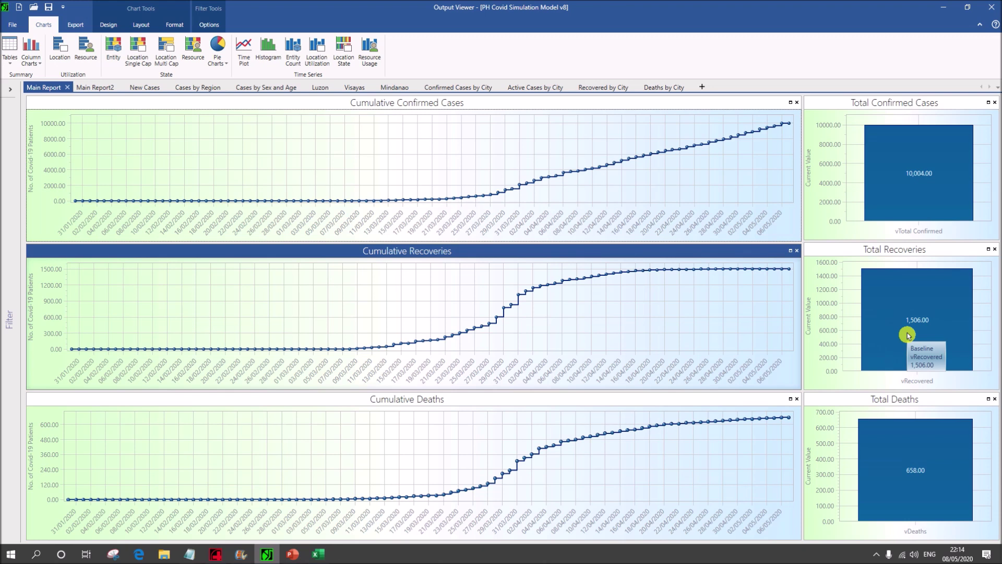
pyautogui.moveTo(934, 464)
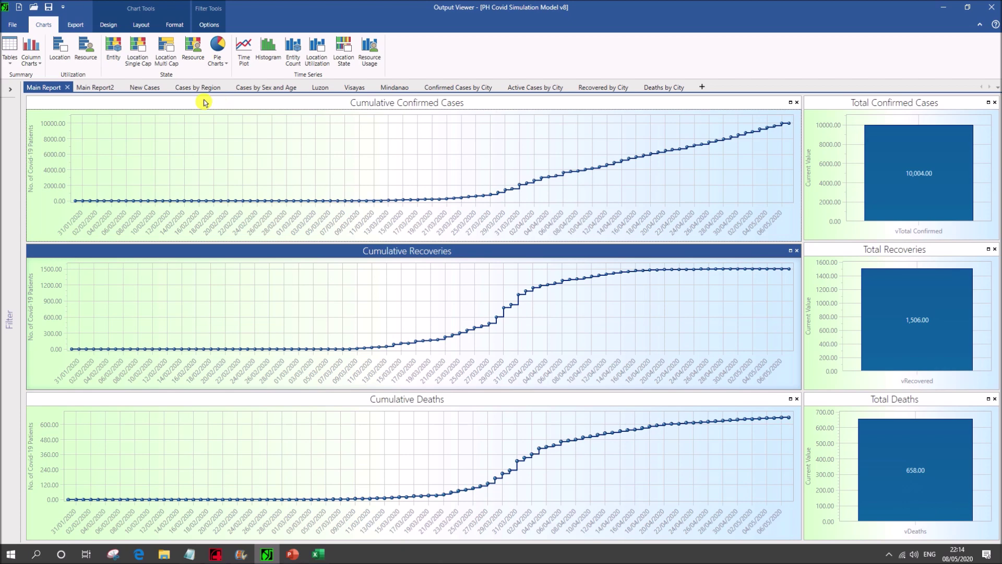
# Open Main Report2 and examine the cumulative asymptomatic, critical, mild and severe case charts
pyautogui.click(99, 91)
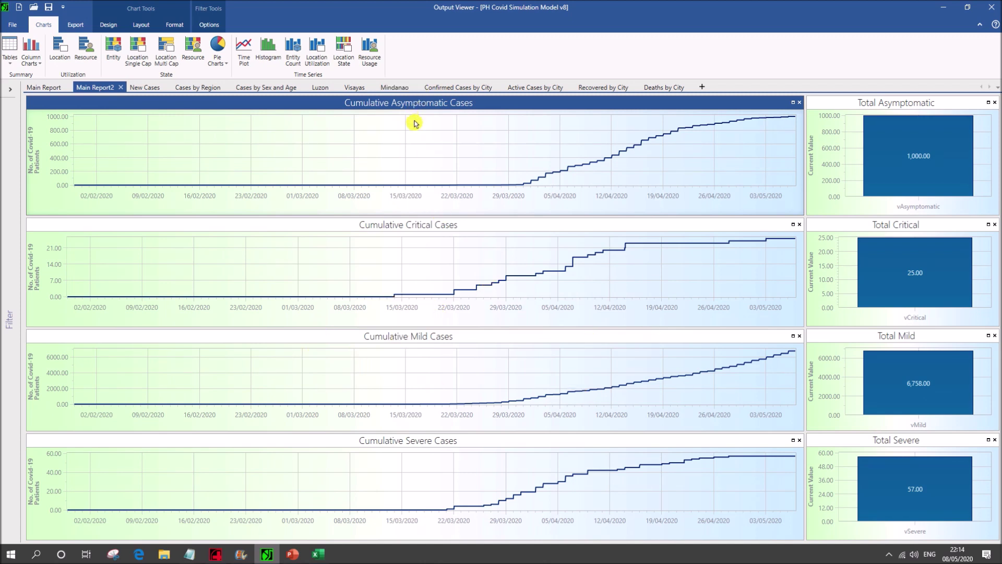
pyautogui.click(422, 233)
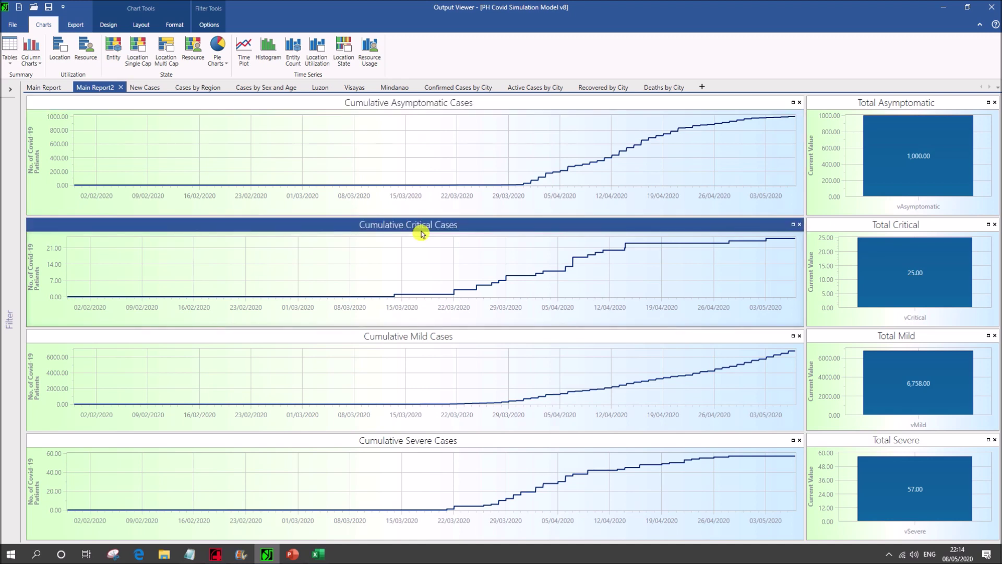
pyautogui.click(425, 337)
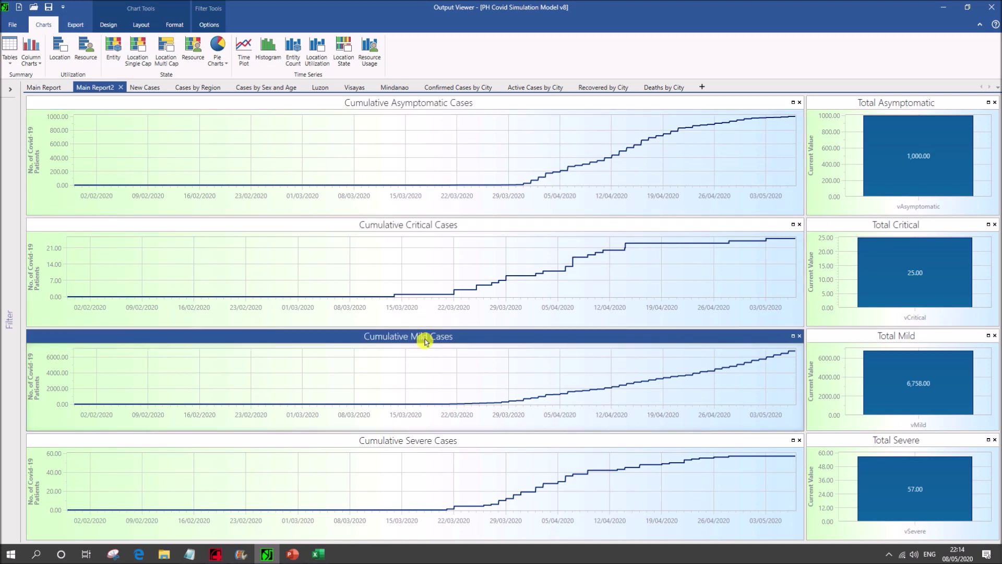
pyautogui.click(441, 445)
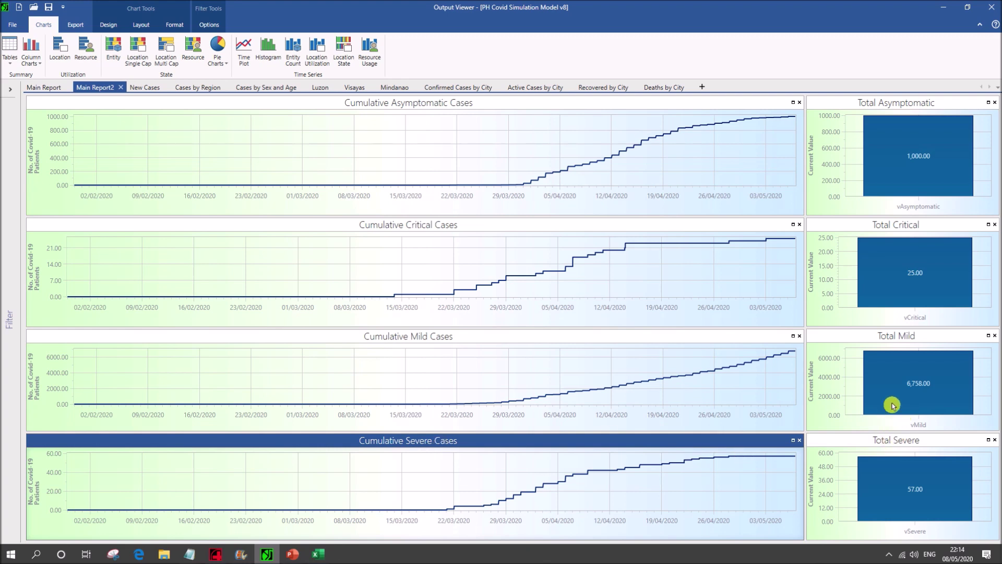
# Read the total critical, mild and severe case charts of Main Report2
pyautogui.moveTo(919, 401)
pyautogui.moveTo(918, 258)
pyautogui.moveTo(932, 490)
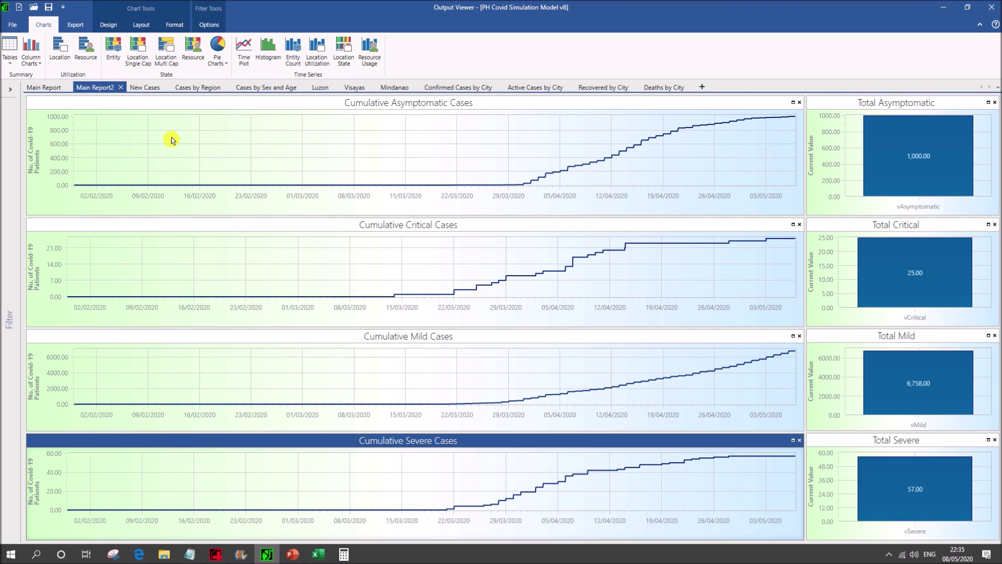
# Open the New Cases report and examine the daily growth factor and daily new cases charts with their maximum and average values
pyautogui.click(143, 88)
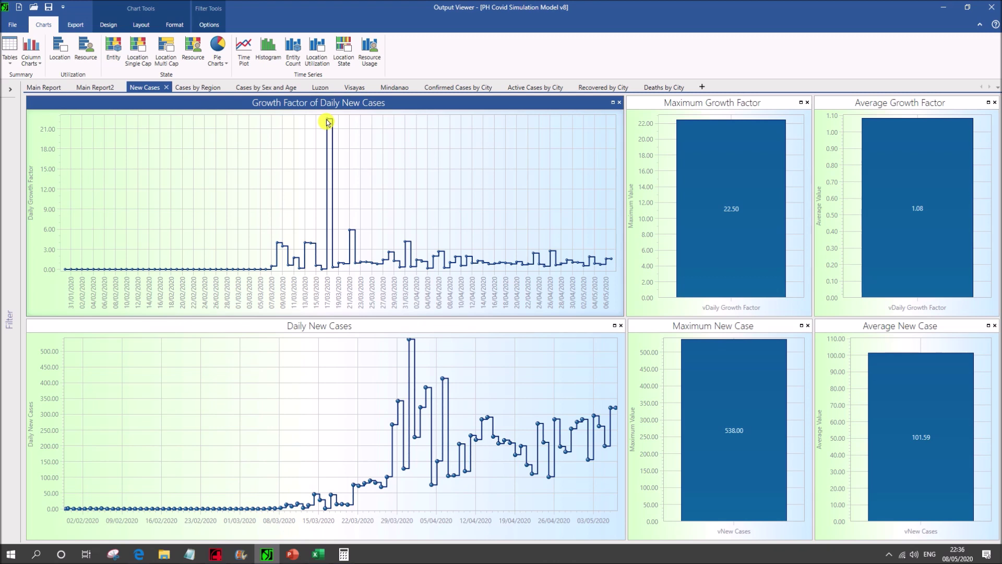
pyautogui.moveTo(330, 122)
pyautogui.moveTo(741, 240)
pyautogui.moveTo(919, 230)
pyautogui.click(355, 329)
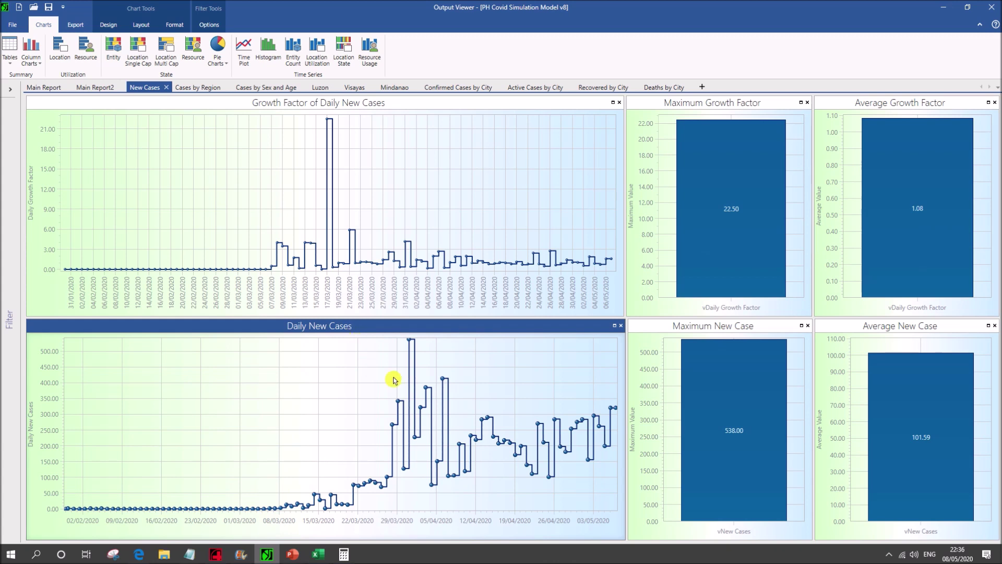
pyautogui.moveTo(409, 360)
pyautogui.moveTo(727, 445)
pyautogui.moveTo(923, 457)
# Open the Cases by Region report and examine the percentage of cases per region, including NCR and Region VII
pyautogui.click(201, 89)
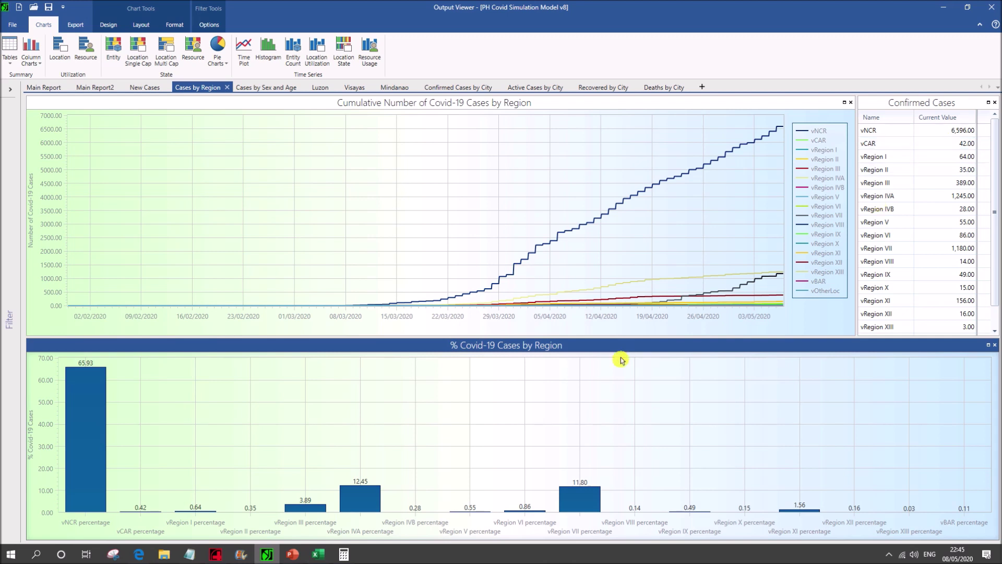
pyautogui.moveTo(96, 424)
pyautogui.moveTo(575, 508)
# Open the Cases by Sex and Age report and examine the vSex and vAge histograms
pyautogui.click(259, 87)
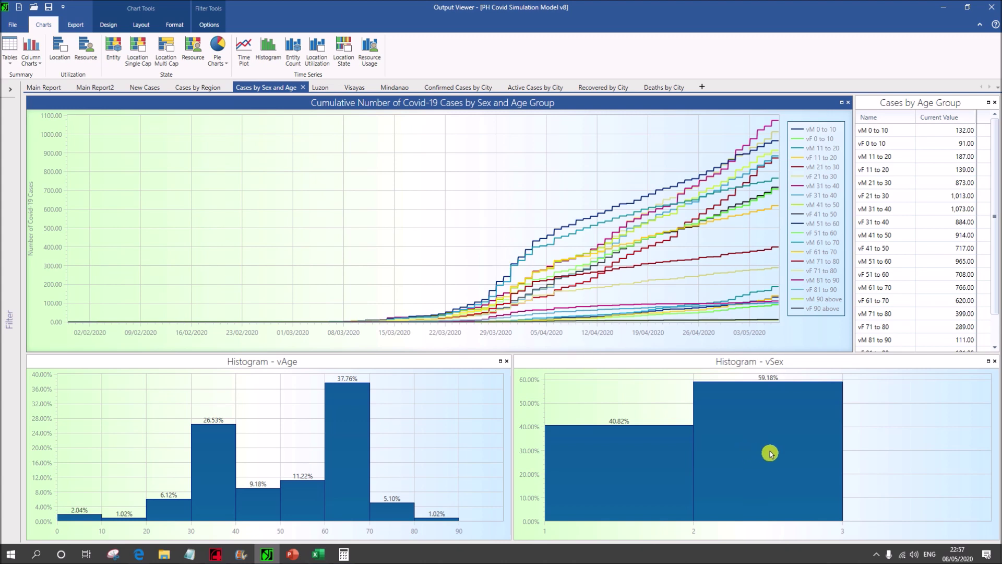
pyautogui.moveTo(771, 454)
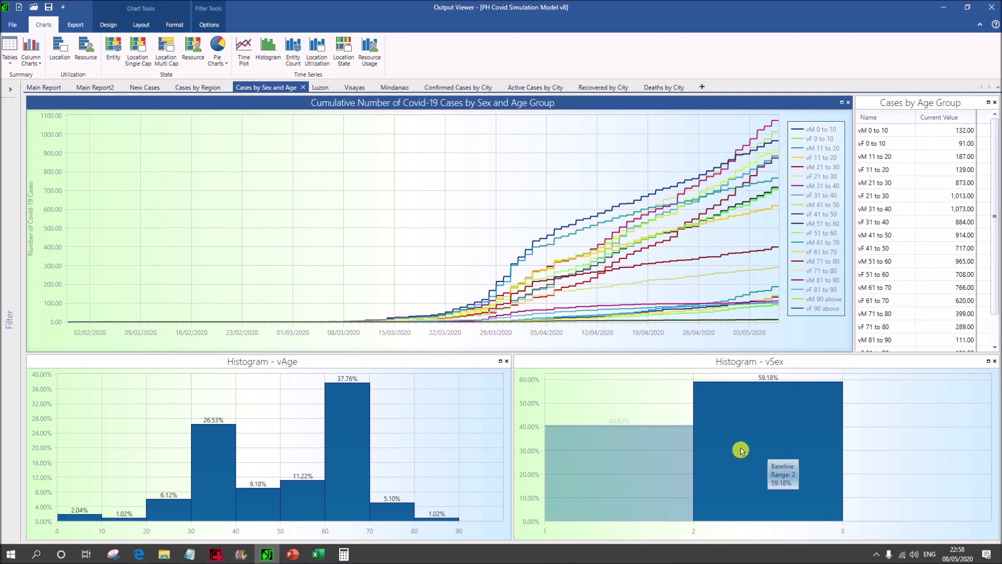
pyautogui.moveTo(642, 465)
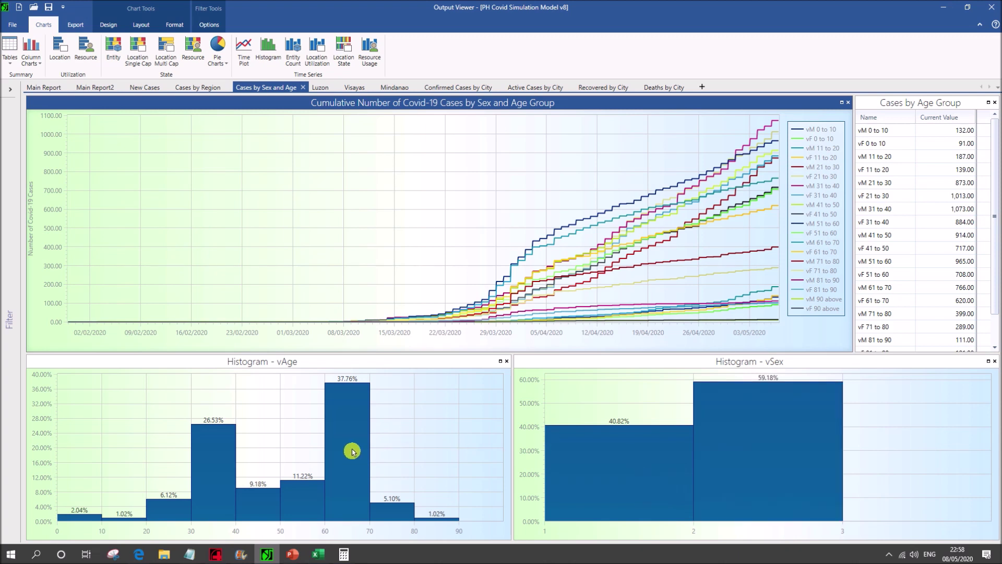
pyautogui.moveTo(352, 451)
# Open the Luzon report and examine the case charts of its regions, including NCR and Region IV-B
pyautogui.click(321, 88)
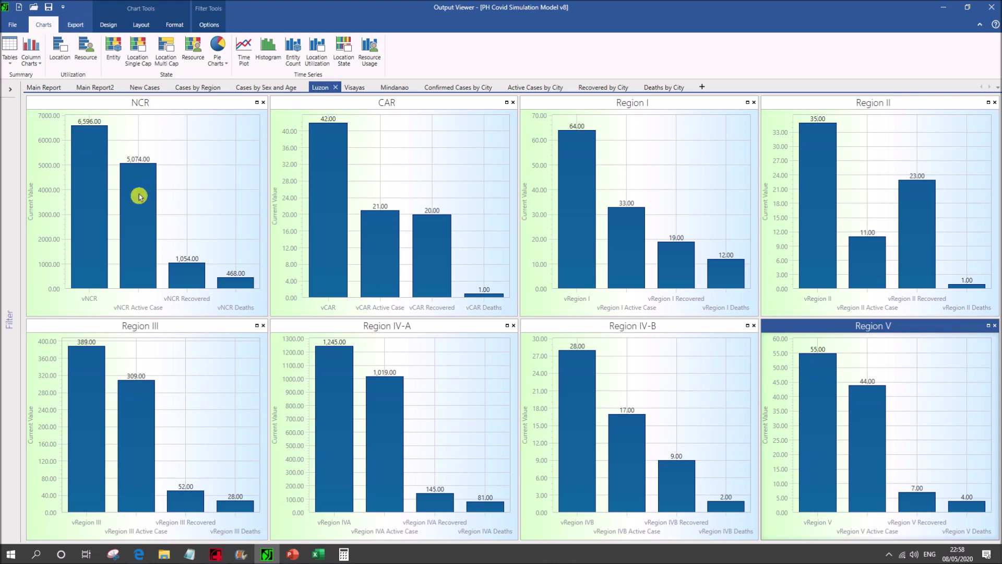
pyautogui.moveTo(138, 199)
pyautogui.moveTo(237, 287)
pyautogui.moveTo(585, 377)
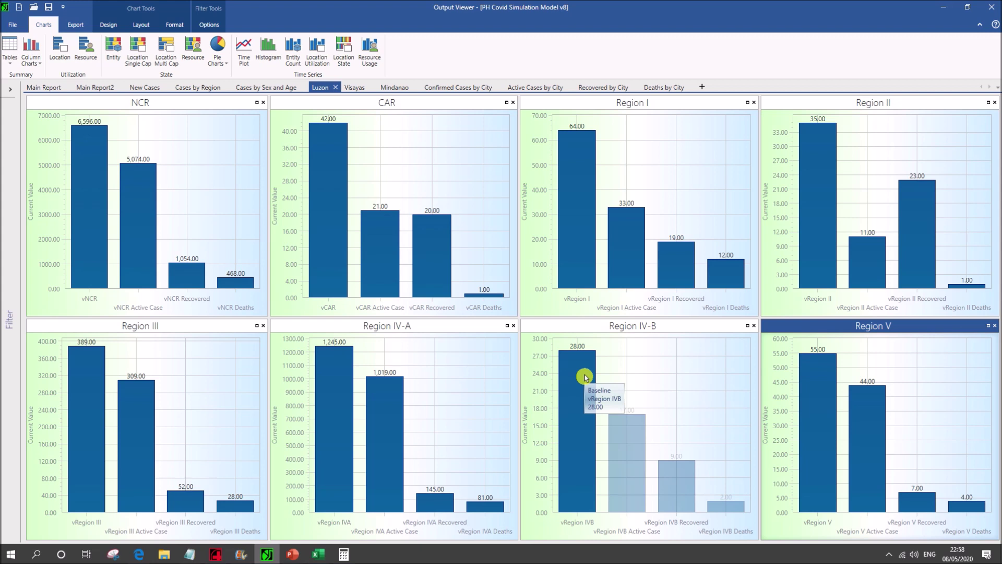
# Open the Visayas report and examine the confirmed, active, recovered and death counts, focusing on Region VII, and select the Region VIII chart
pyautogui.click(354, 88)
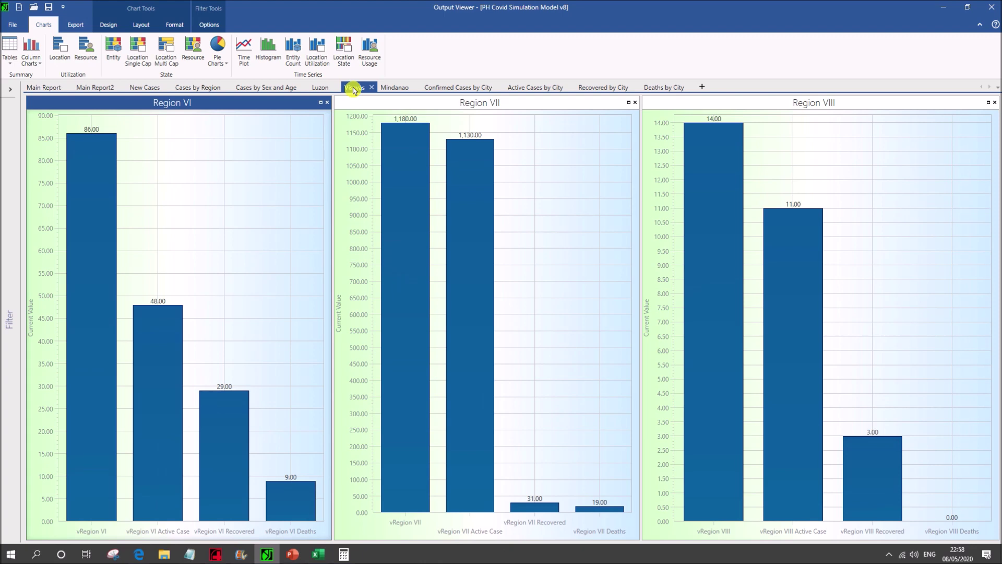
pyautogui.moveTo(481, 228)
pyautogui.moveTo(408, 211)
pyautogui.moveTo(533, 507)
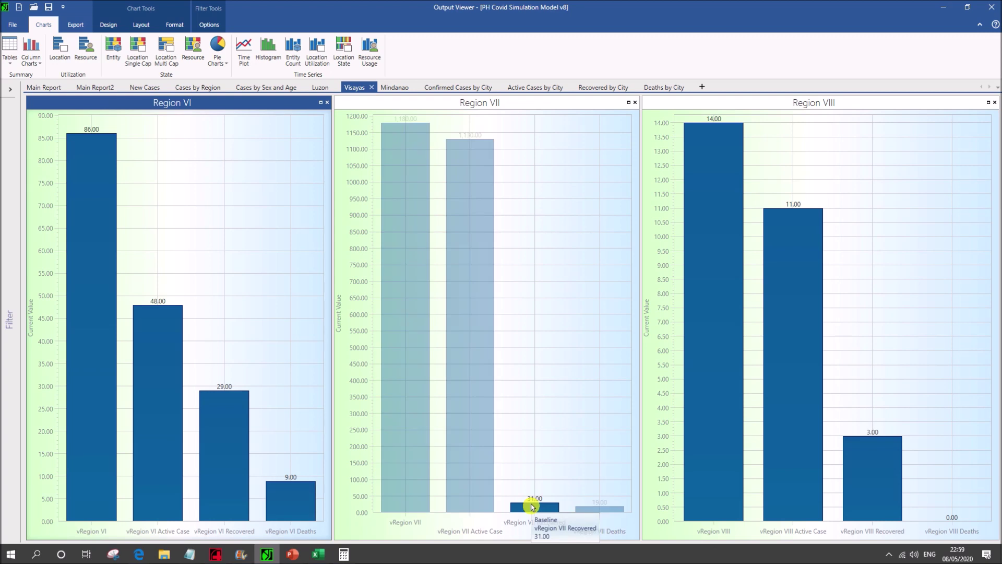
pyautogui.moveTo(578, 511)
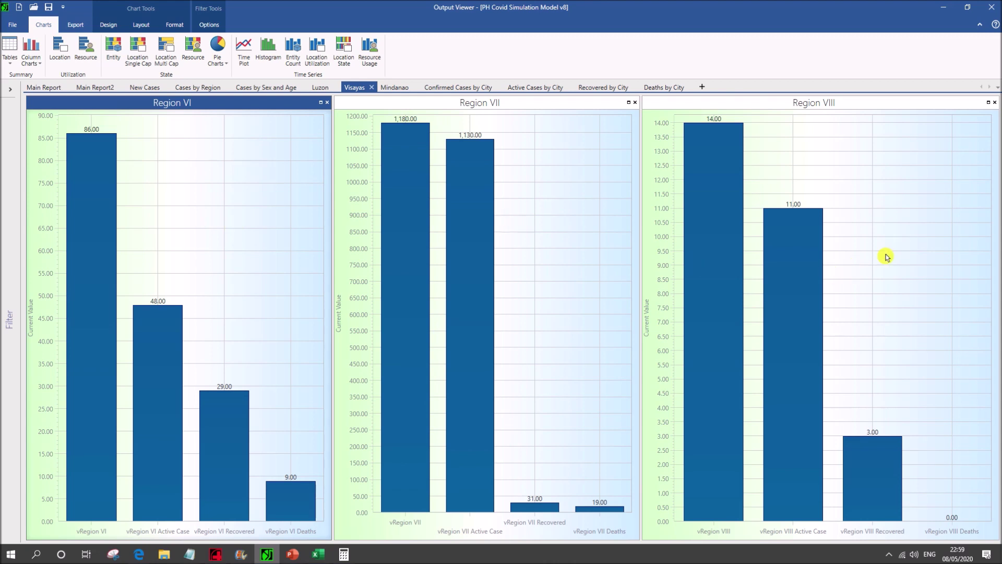
pyautogui.click(752, 207)
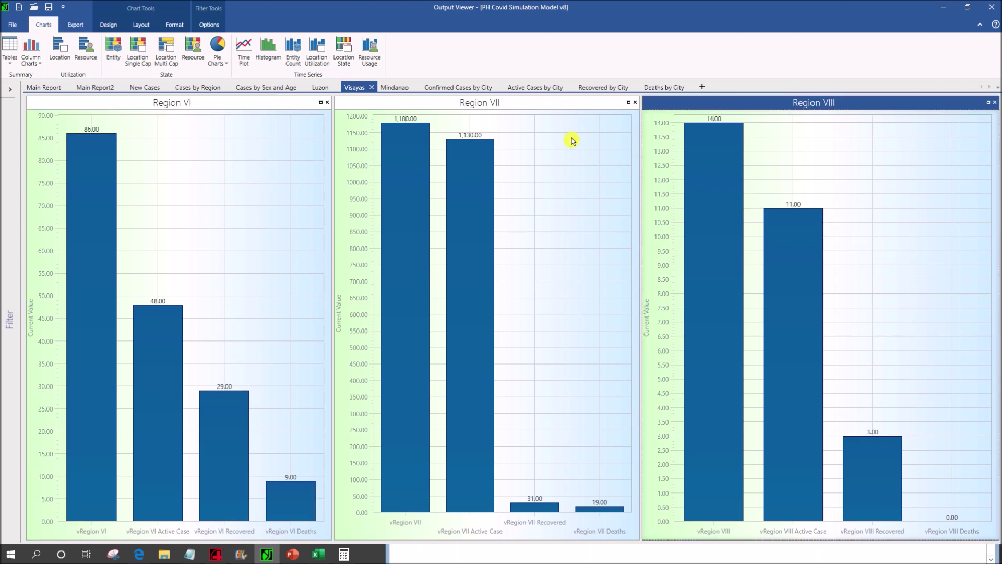
# Open the Mindanao report and examine the Region XI and Region XIII case charts
pyautogui.click(398, 90)
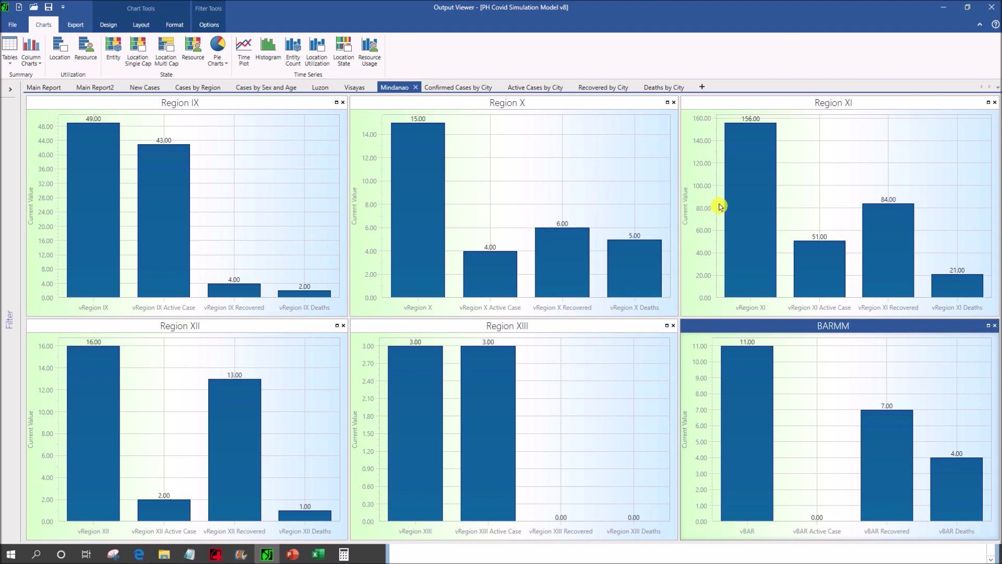
pyautogui.moveTo(773, 187)
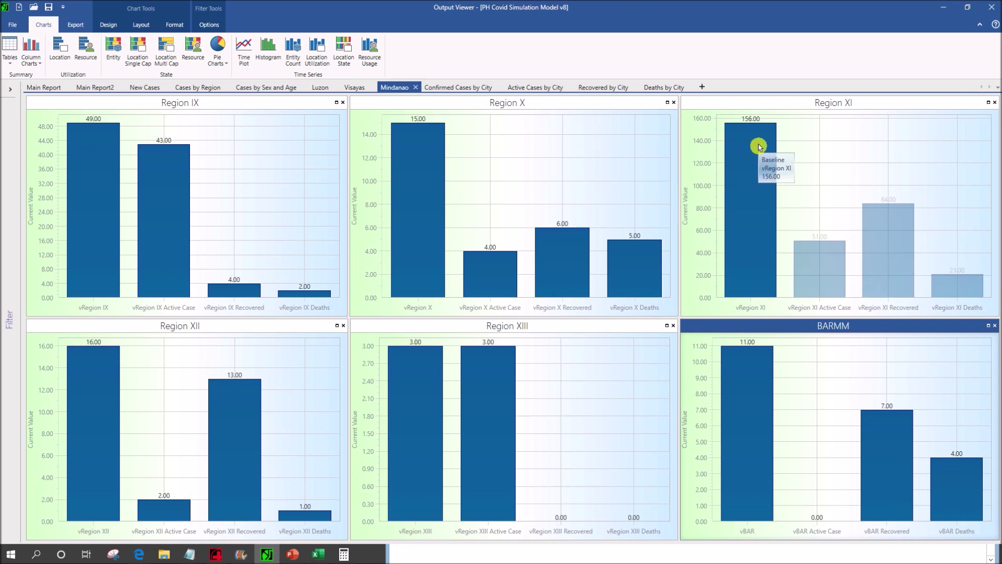
pyautogui.moveTo(821, 261)
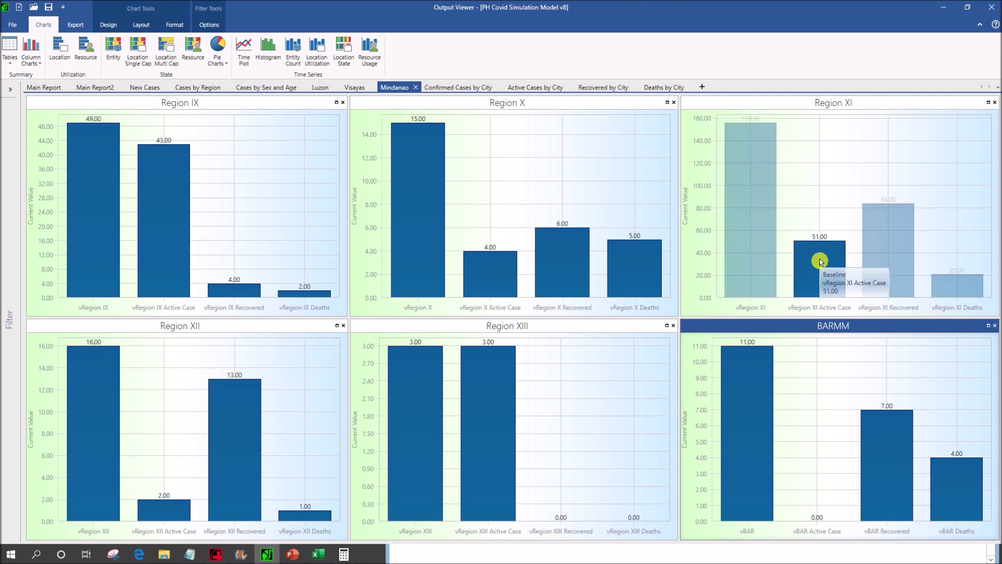
pyautogui.moveTo(891, 233)
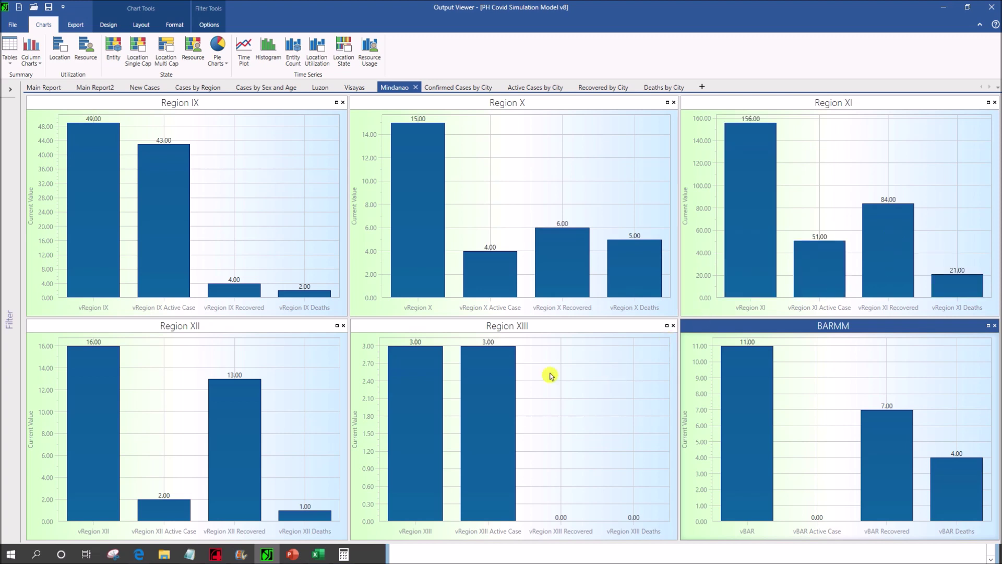
pyautogui.moveTo(436, 405)
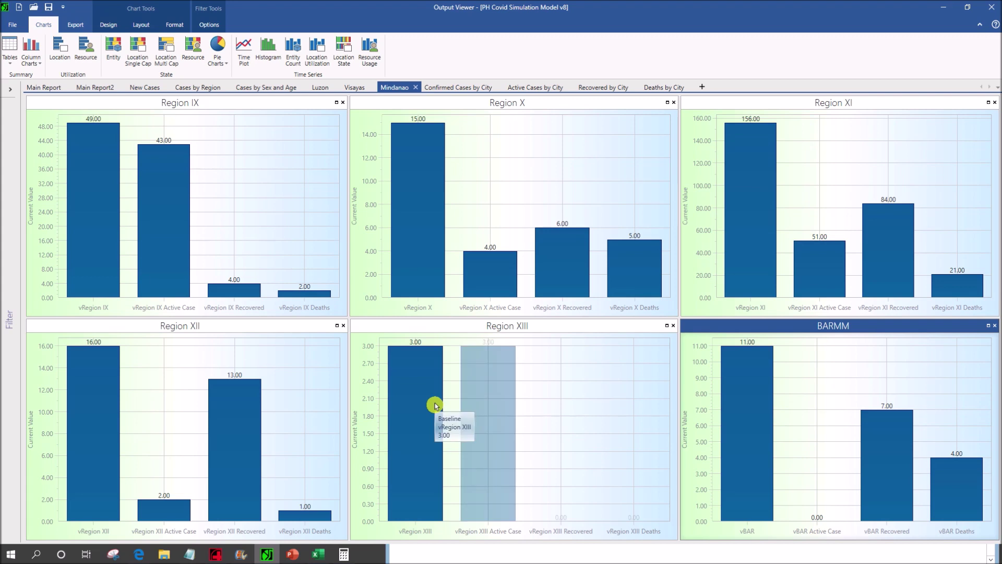
# Examine the city-level charts in the Confirmed Cases by City and Active Cases by City reports
pyautogui.click(461, 92)
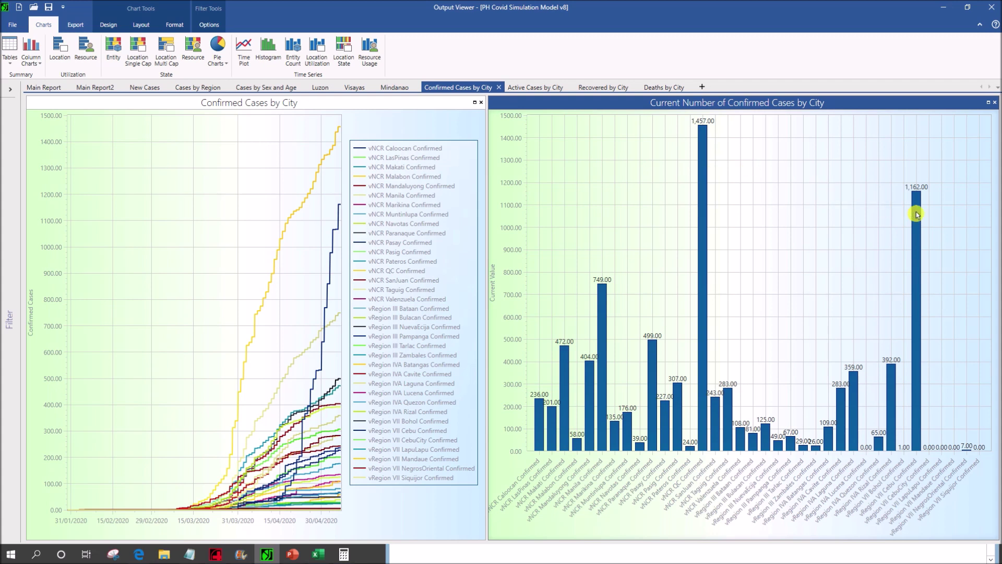
pyautogui.moveTo(917, 214)
pyautogui.moveTo(606, 296)
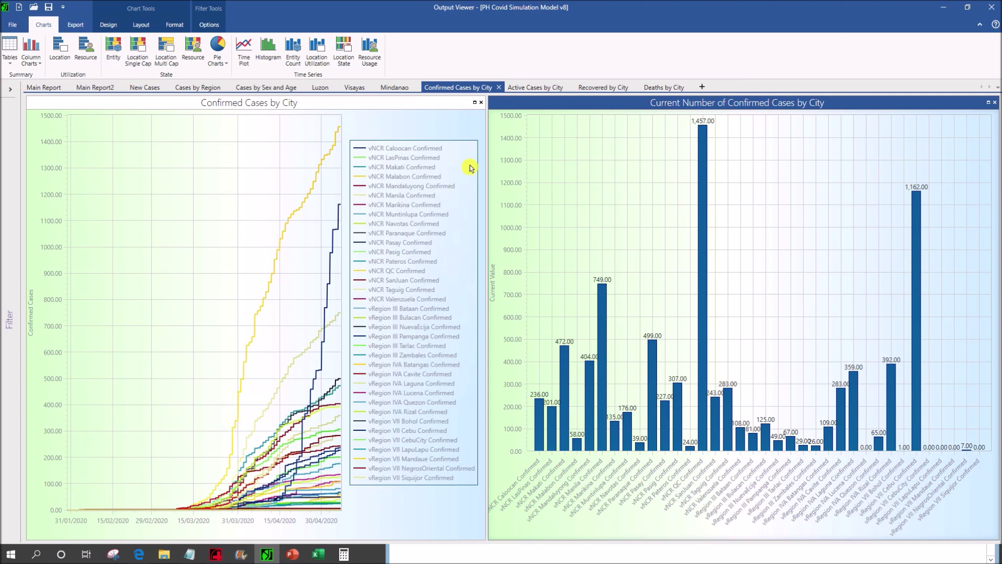
pyautogui.click(530, 89)
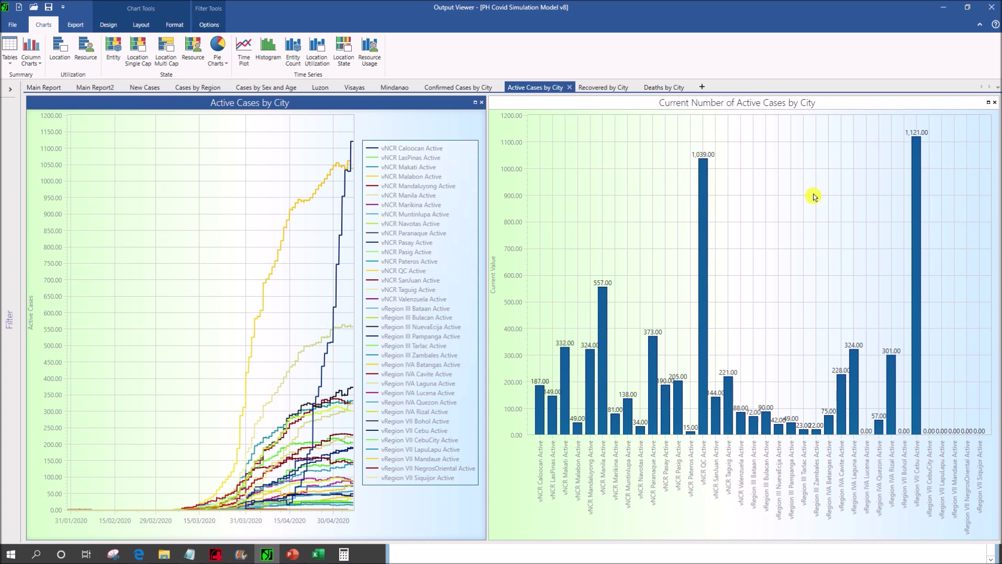
pyautogui.moveTo(922, 162)
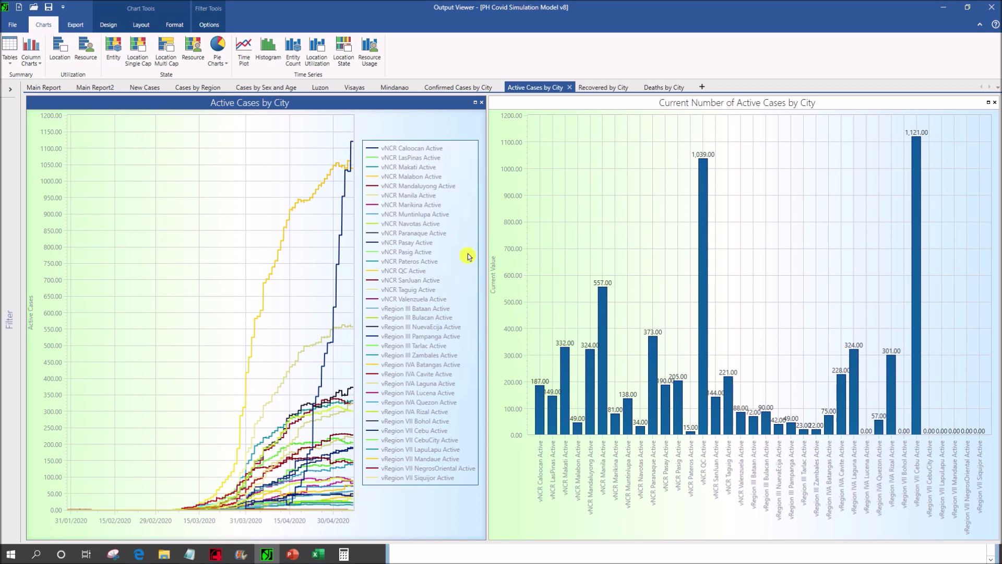
# Examine the city-level charts in the Recovered by City and Deaths by City reports
pyautogui.click(601, 91)
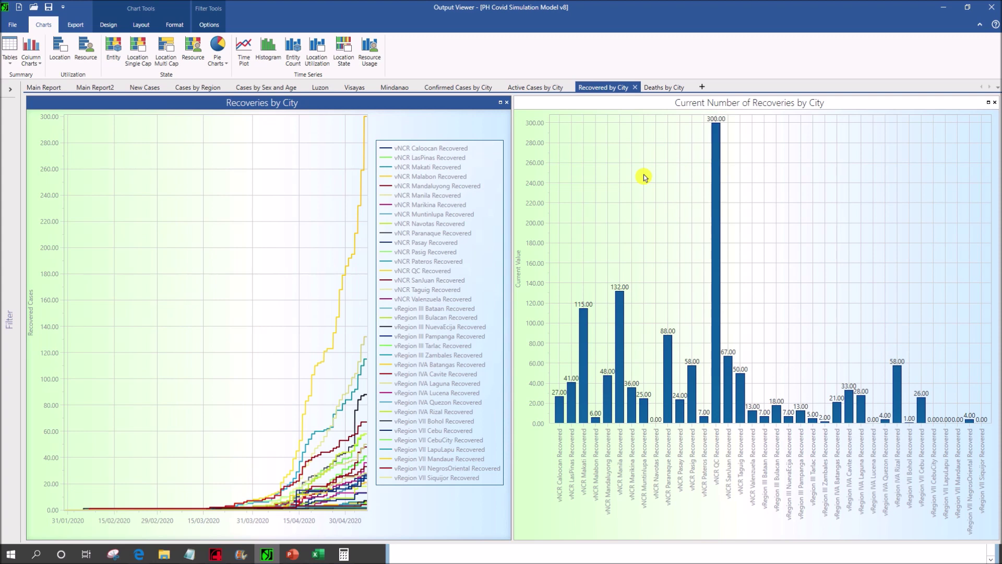
pyautogui.click(662, 87)
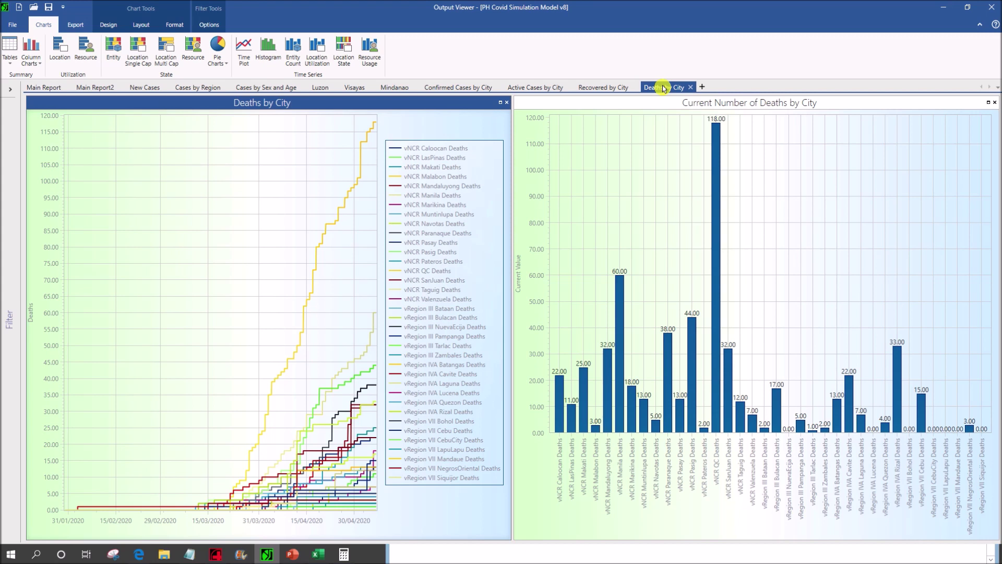
pyautogui.moveTo(718, 150)
pyautogui.moveTo(621, 293)
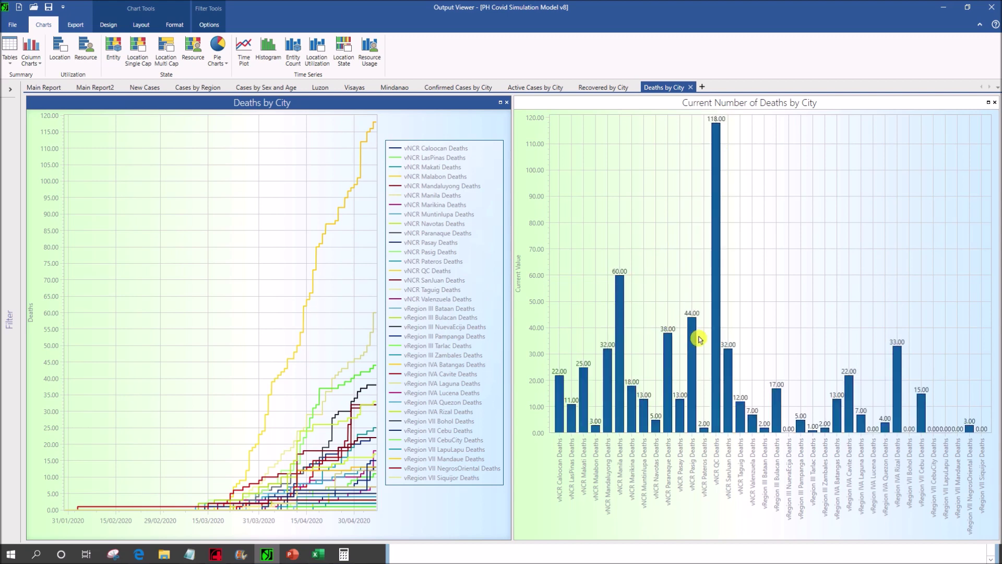